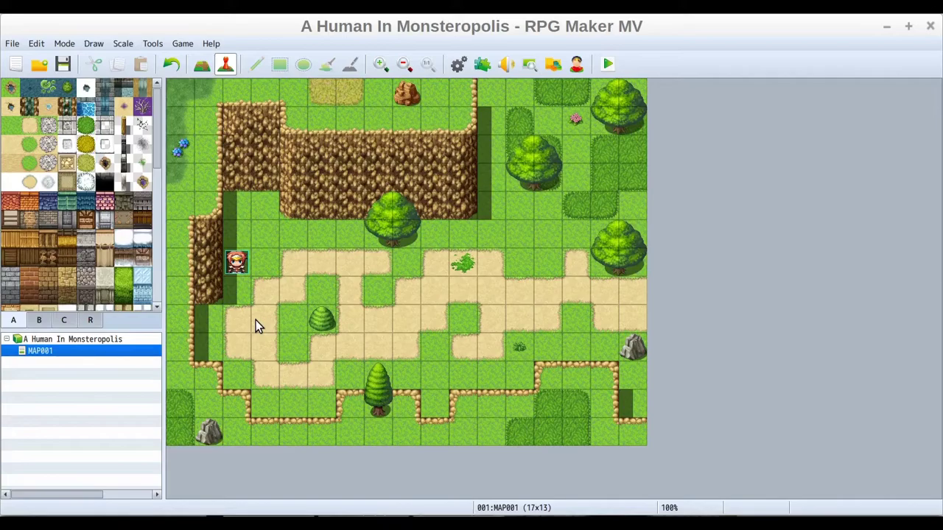
Step: Set the player's starting position on MAP001 to the dirt path tile at 7,7
right_click(377, 291)
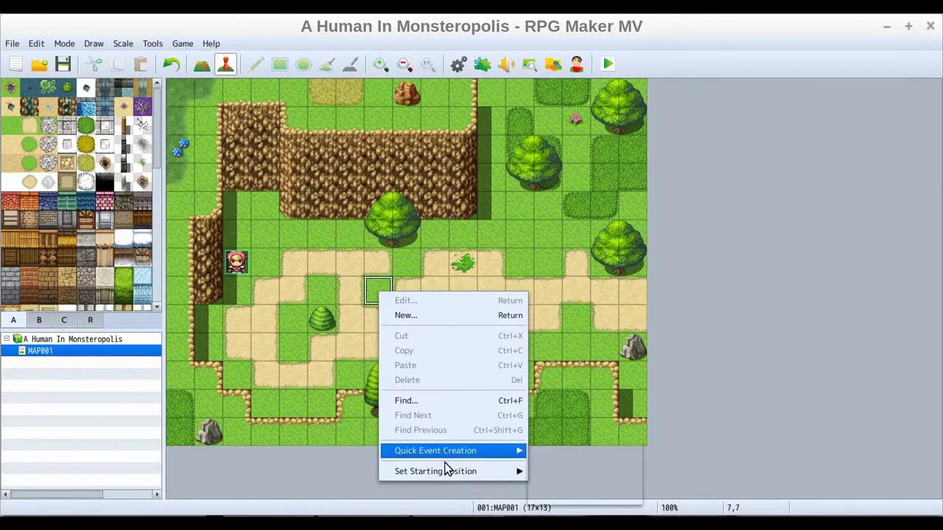
mouse_move(442, 473)
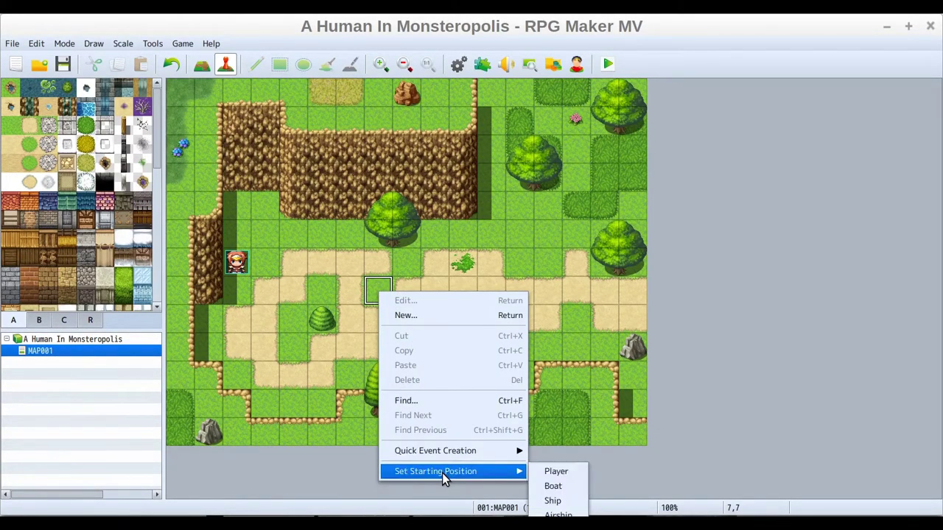
left_click(556, 471)
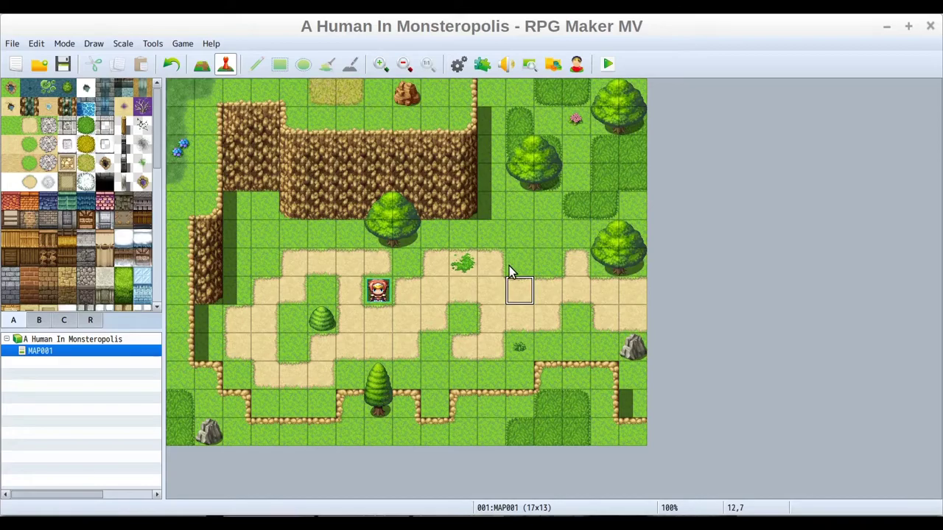
Step: Create a new map directly under the A Human In Monsteropolis project and bring up its properties
left_click(47, 339)
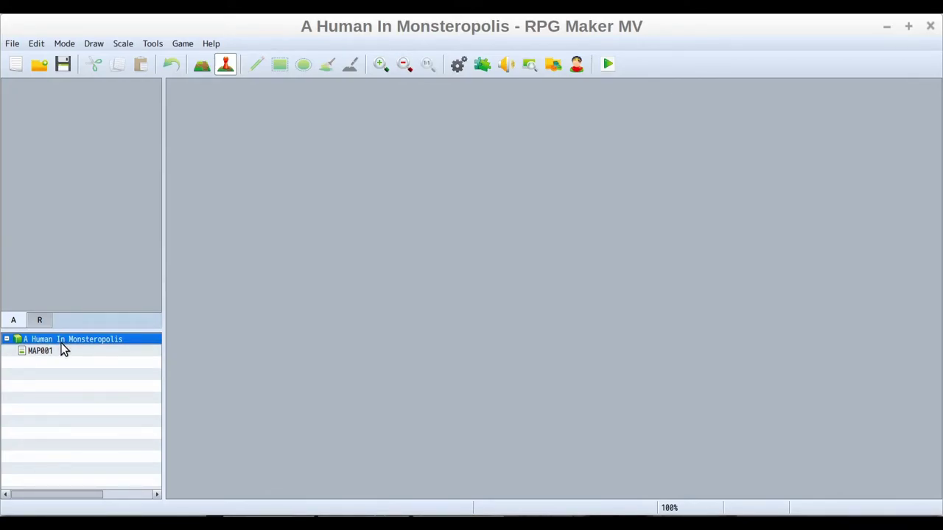
right_click(63, 350)
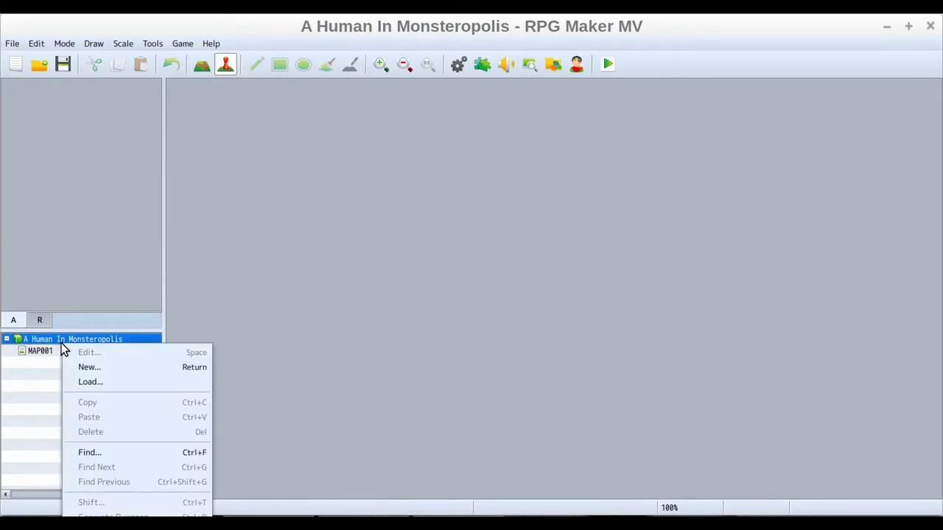
left_click(127, 368)
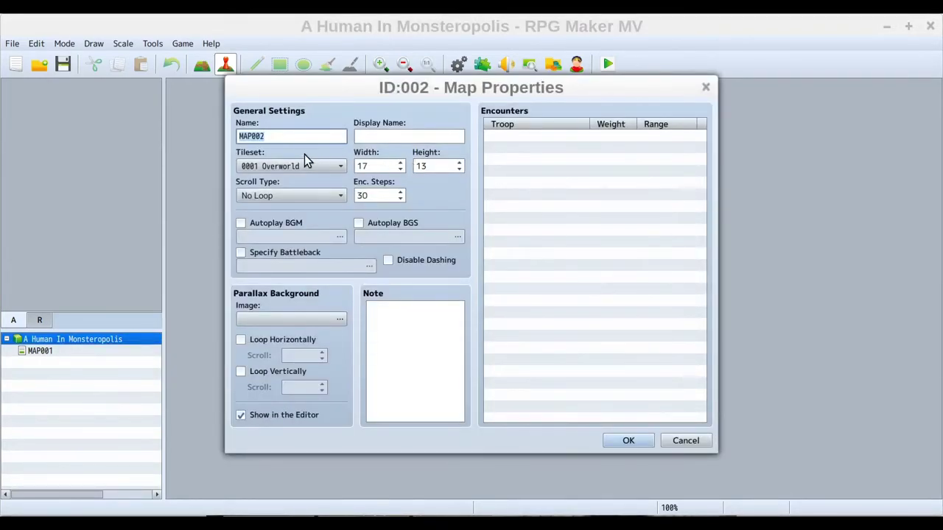
double_click(283, 136)
left_click(381, 134)
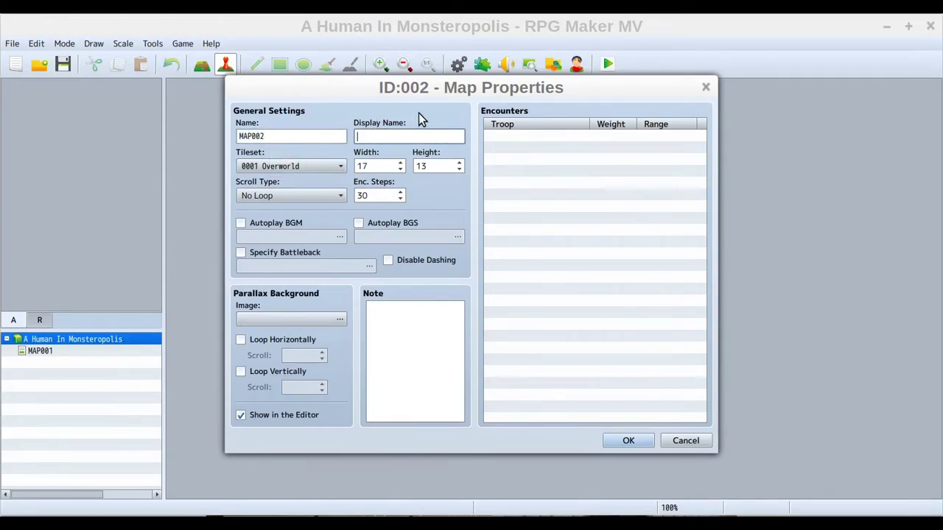
type("Path in the Wo")
key("BackSpace")
key("BackSpace")
key("BackSpace")
key("BackSpace")
key("BackSpace")
key("BackSpace")
key("BackSpace")
key("BackSpace")
key("BackSpace")
key("BackSpace")
key("BackSpace")
key("BackSpace")
key("BackSpace")
key("BackSpace")
key("BackSpace")
key("BackSpace")
Step: Set the new map's name to "Path in the Woods"
double_click(311, 137)
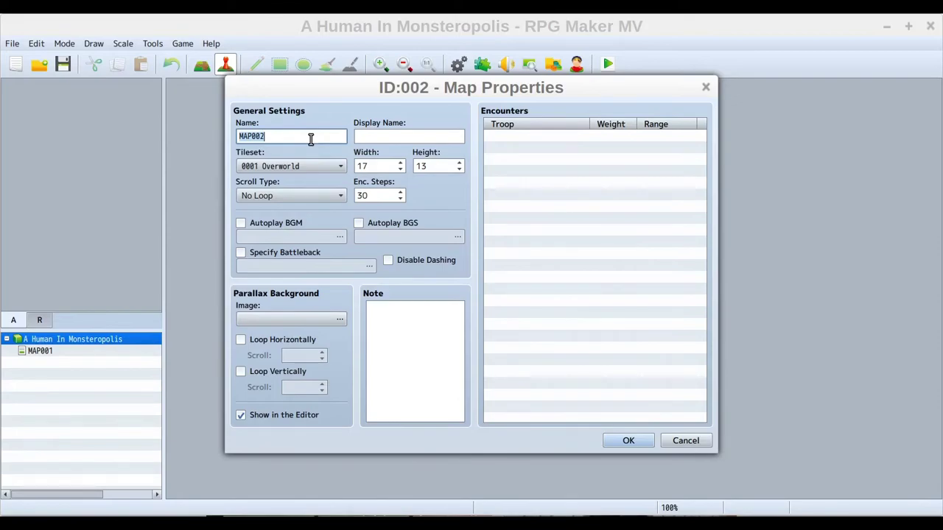
left_click(394, 135)
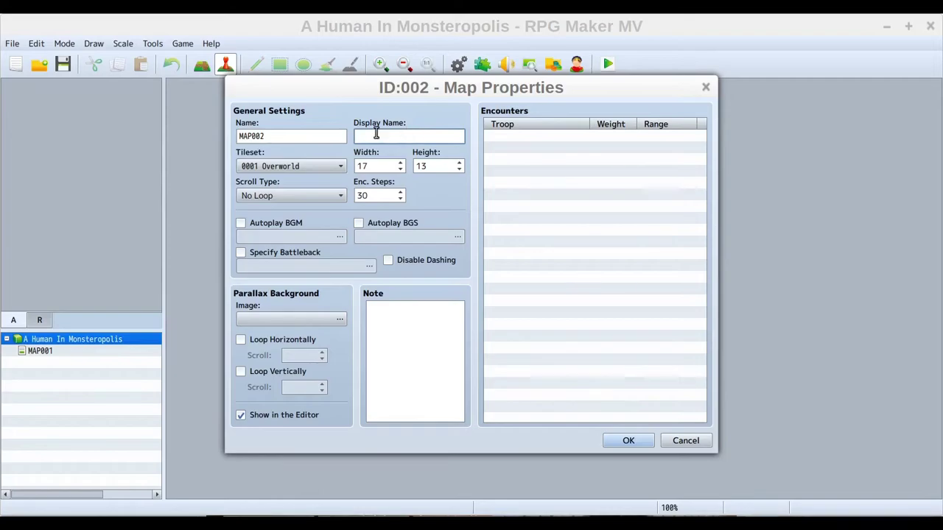
double_click(302, 138)
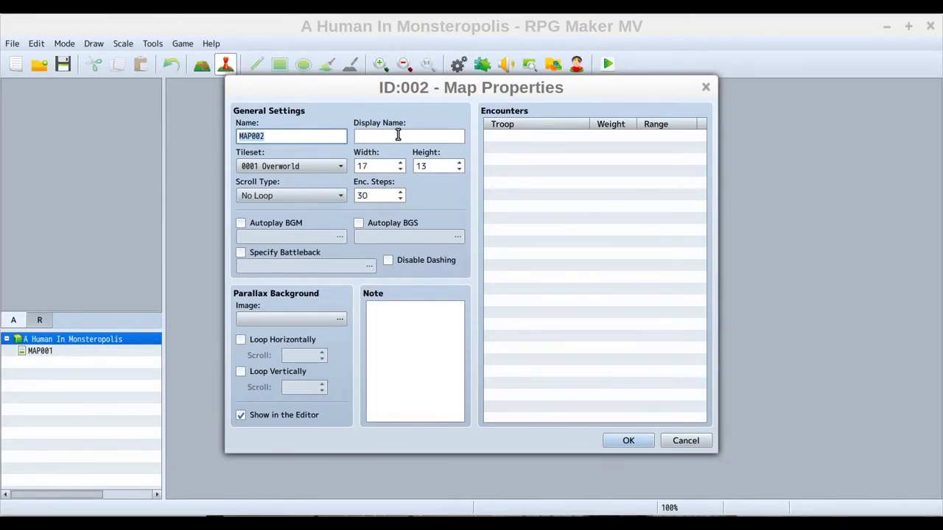
type("Path in the Woods")
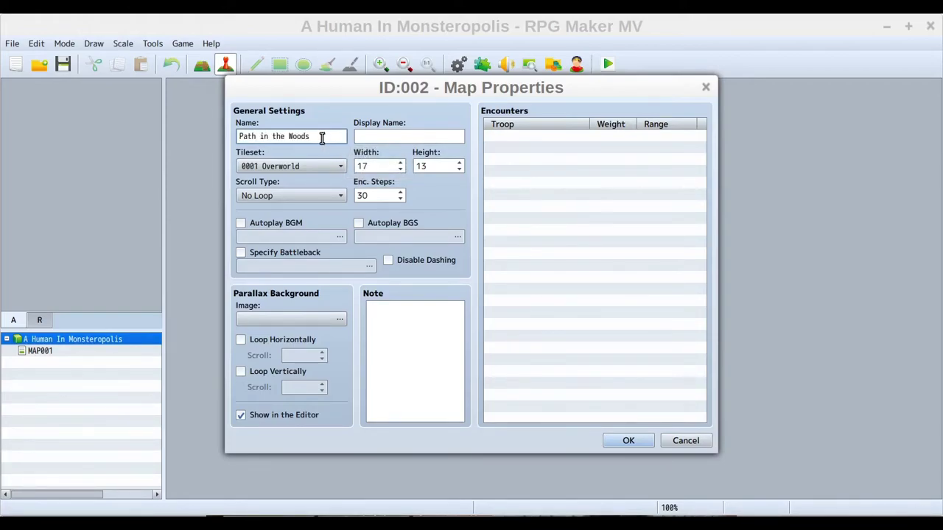
Step: Set the new map's display name to "Sunshine Forest - South Road"
left_click(392, 138)
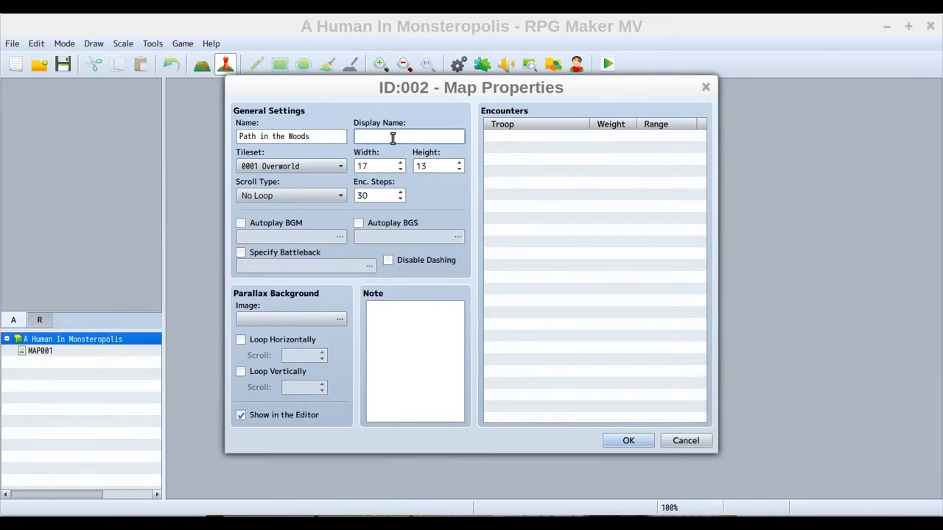
type("Sunshine Fores")
type("t")
type(" - Sou")
type("th Road")
left_click_drag(407, 136, 462, 136)
left_click(359, 140)
left_click_drag(383, 135, 313, 128)
left_click(361, 137)
left_click_drag(358, 137, 461, 138)
left_click(461, 138)
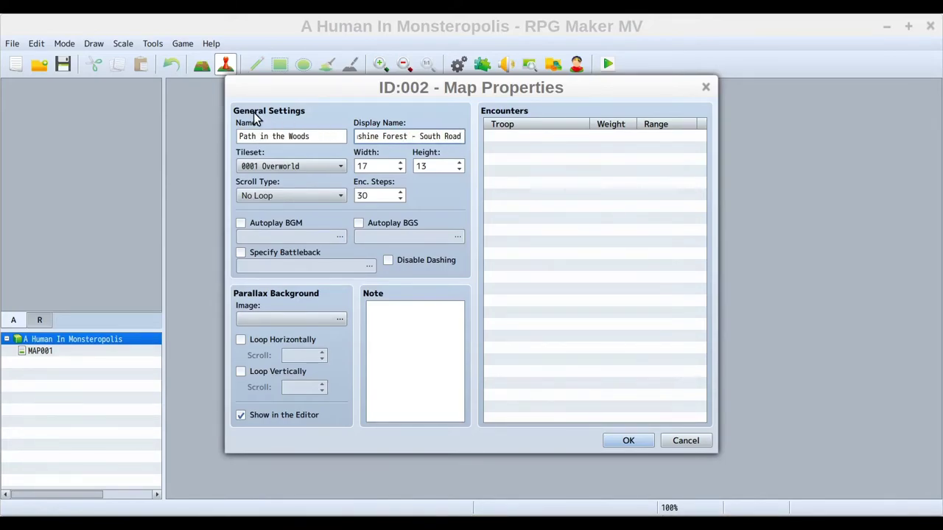
Step: Clear the entire display name of the new map
key("Left")
key("Left")
key("Left")
key("Left")
key("Left")
key("Left")
key("Left")
key("Left")
key("Left")
key("Left")
key("Left")
key("Left")
key("Left")
key("Left")
key("Left")
key("Left")
key("Left")
key("Left")
key("Left")
key("Left")
key("Delete")
key("Delete")
key("Delete")
key("Delete")
key("Delete")
key("Delete")
key("Delete")
key("Delete")
key("Delete")
key("Delete")
key("Delete")
key("Delete")
key("Delete")
key("Delete")
key("Delete")
key("Delete")
key("Delete")
key("Delete")
key("Delete")
key("Delete")
key("Delete")
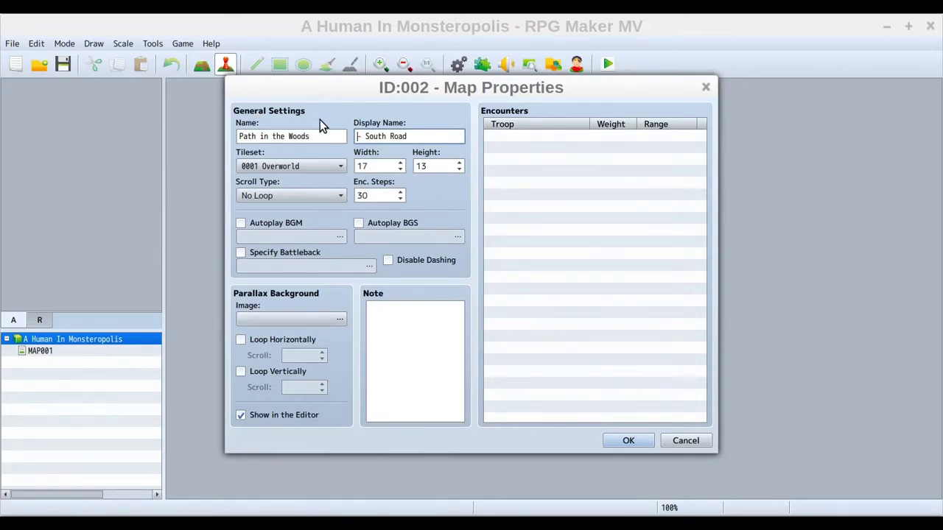
Step: Replace the map name "Path in the Woods" with MAP002
double_click(322, 138)
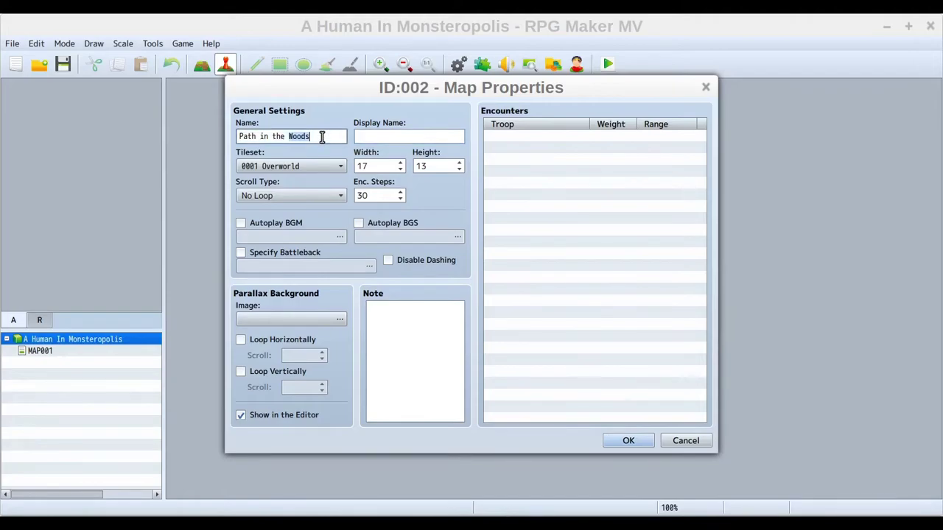
left_click(322, 137)
left_click_drag(317, 137, 214, 111)
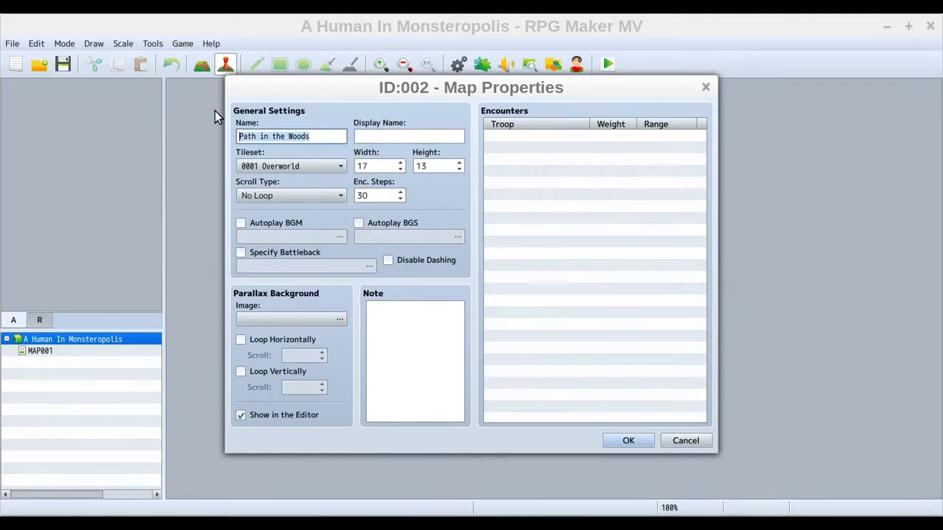
type("MAP002")
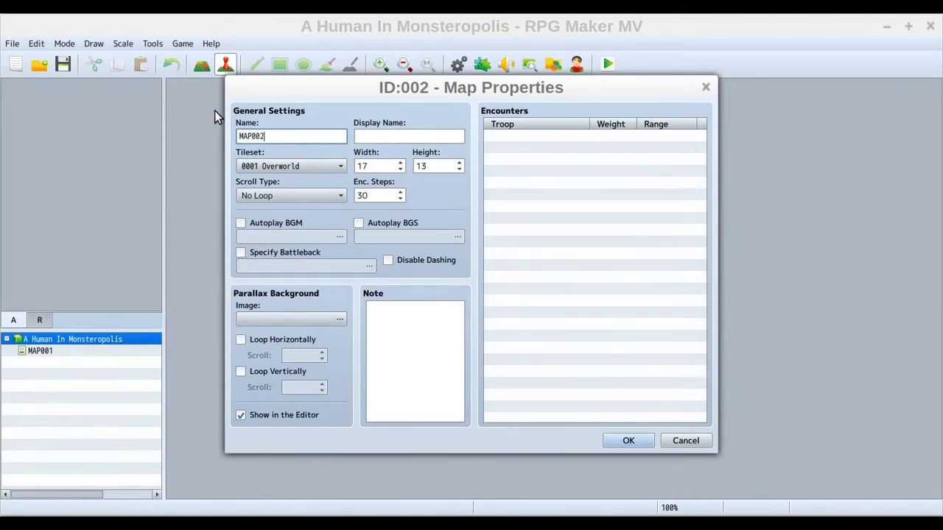
Step: Set the new map's tileset to 0002 Outside
left_click(329, 167)
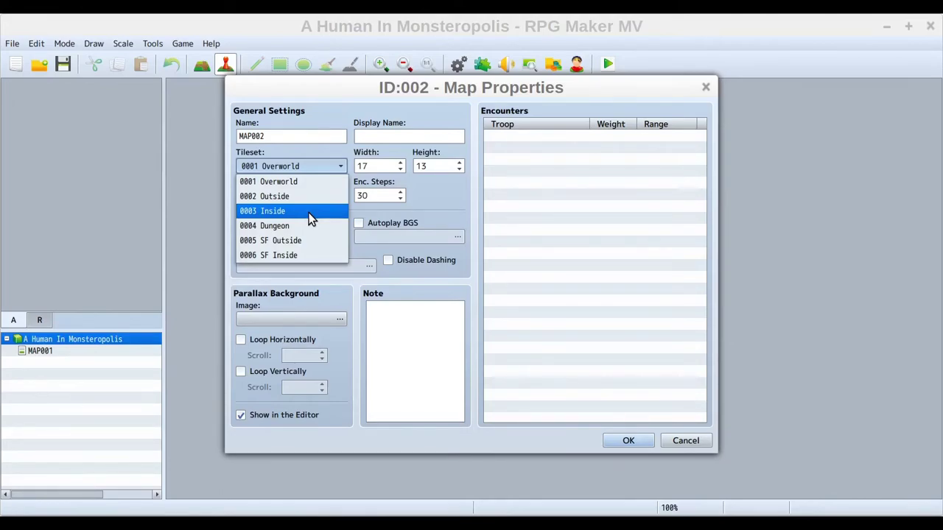
left_click(308, 193)
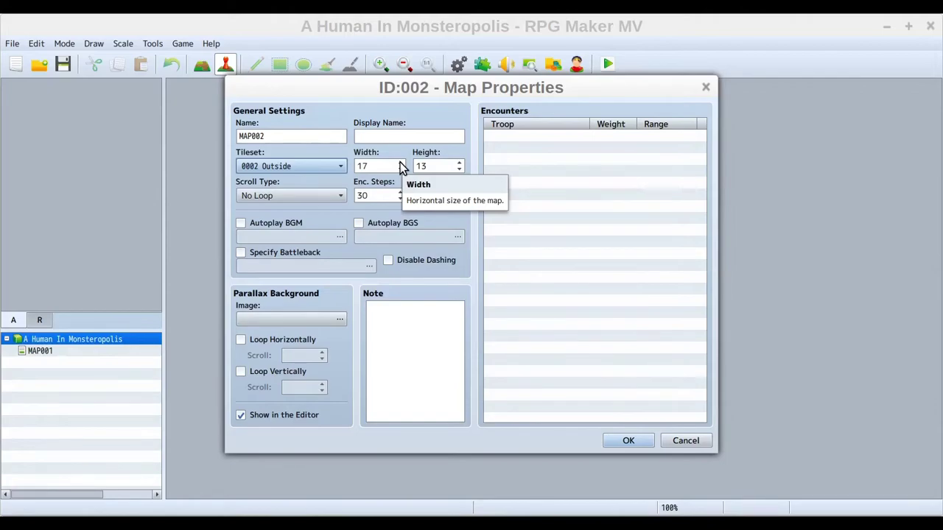
Step: Try larger widths for the map and reset the width to 17
scroll(400, 166, "up", 20)
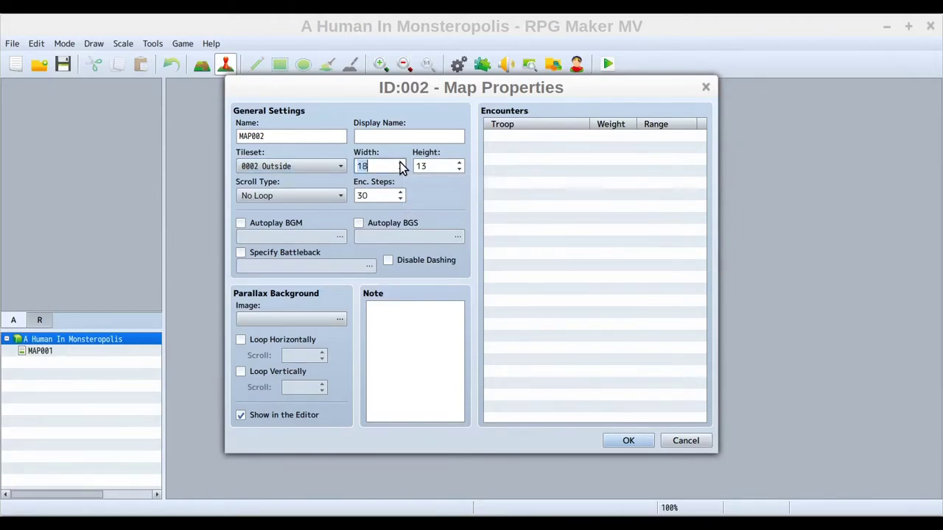
scroll(399, 162, "up", 20)
scroll(400, 162, "up", 20)
scroll(400, 162, "up", 20)
left_click_drag(400, 162, 400, 162)
left_click(370, 164)
type("17")
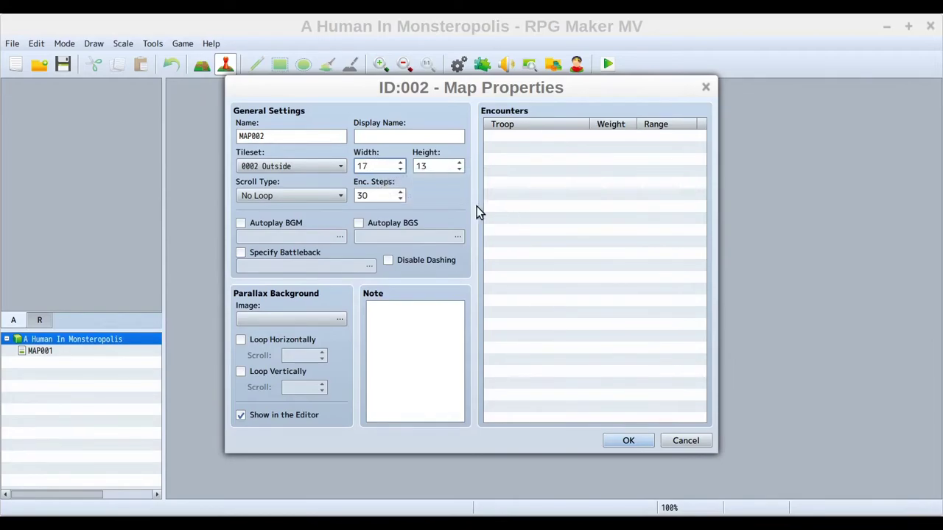
Step: Review the scroll types, keeping No Loop, and try other encounter step values before restoring 30
left_click(301, 195)
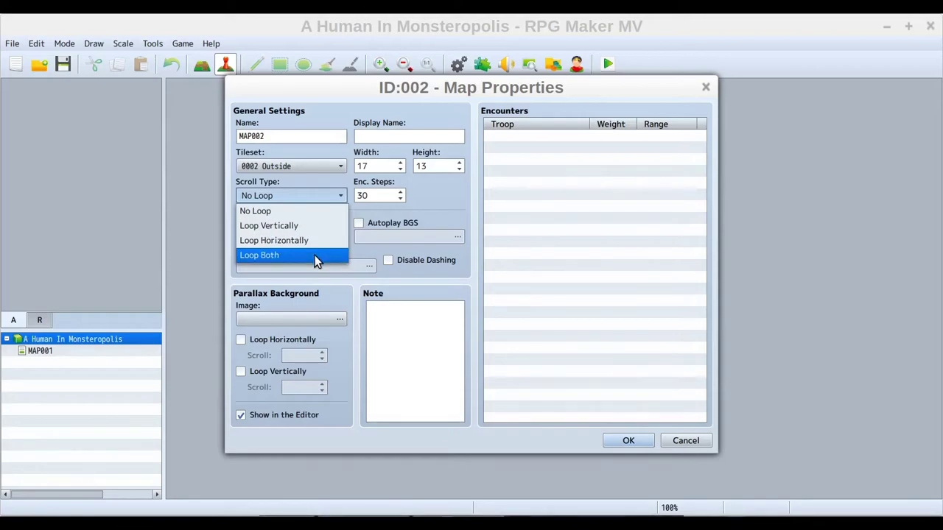
left_click(307, 211)
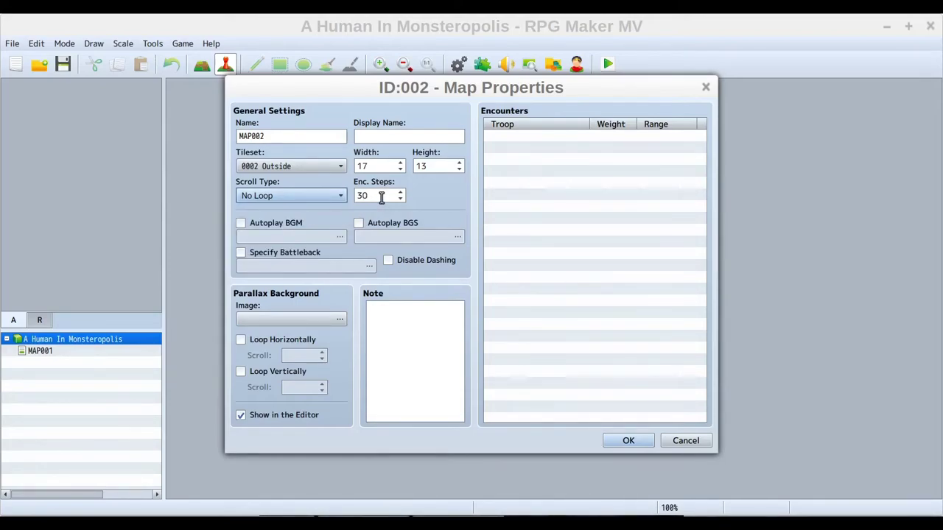
mouse_move(381, 197)
scroll(400, 198, "down", 5)
scroll(400, 197, "up", 5)
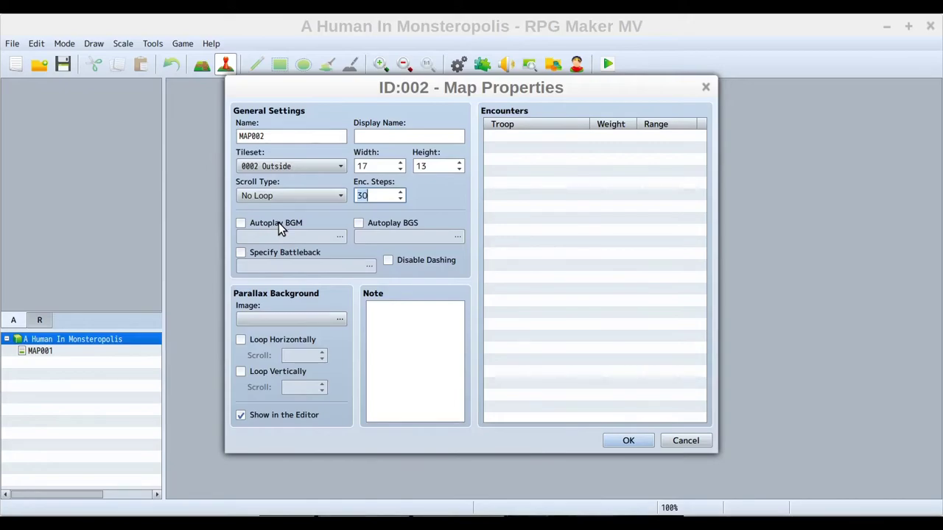
Step: Enable Autoplay BGM to view the available music tracks, cancel the selection, and disable the option
mouse_move(279, 222)
left_click(289, 225)
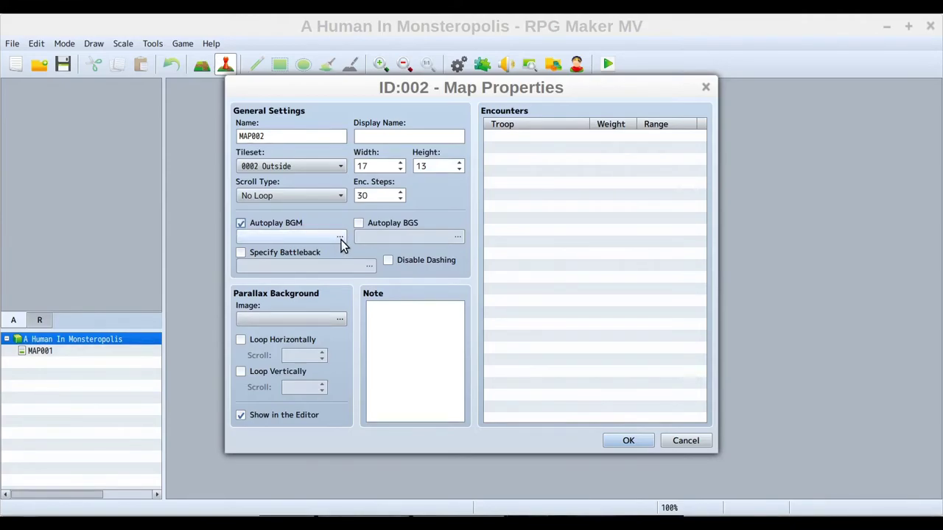
left_click(339, 238)
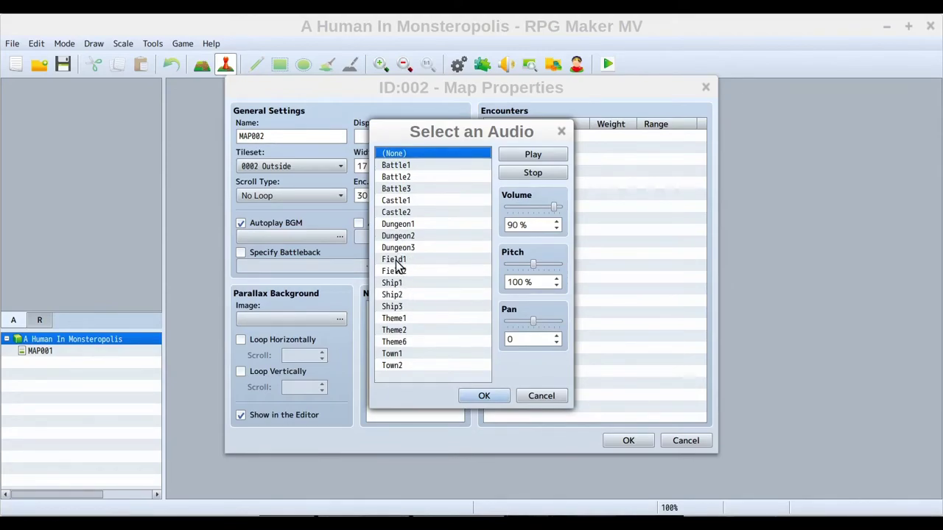
left_click(525, 396)
left_click(280, 223)
Step: Enable Autoplay BGS to view the available background sounds, cancel the selection, and disable the option
left_click(405, 222)
left_click(458, 237)
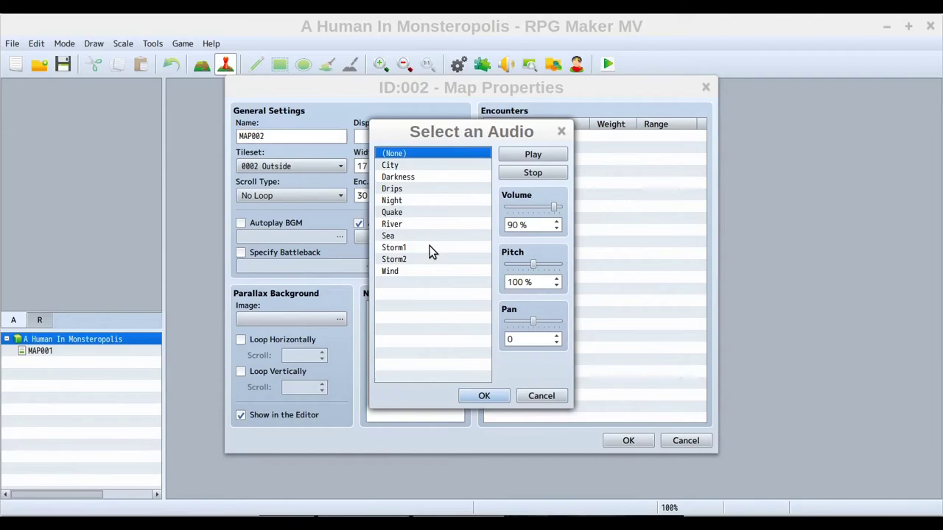
left_click(542, 396)
left_click(358, 223)
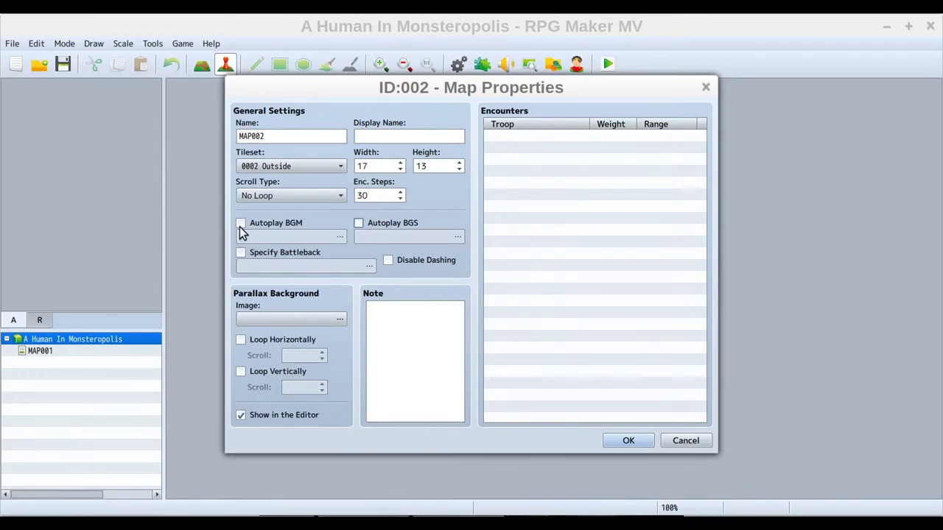
Step: Look through the Autoplay BGM music list again without choosing a track, and turn Autoplay BGM back off
left_click(240, 223)
left_click(341, 236)
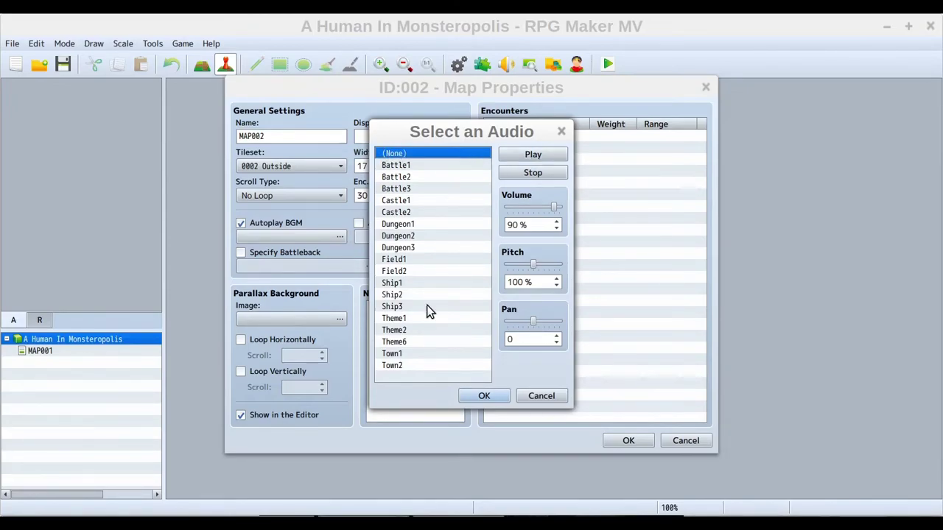
left_click(539, 397)
left_click(282, 224)
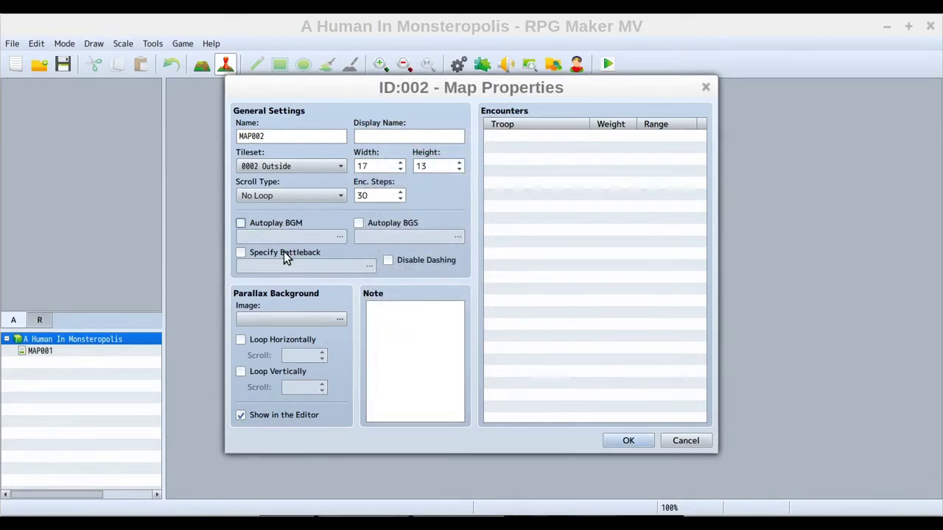
Step: Enable Specify Battleback and preview the Castle1, Clouds, Cobblestones1 and Cobblestones4 ground images
mouse_move(283, 251)
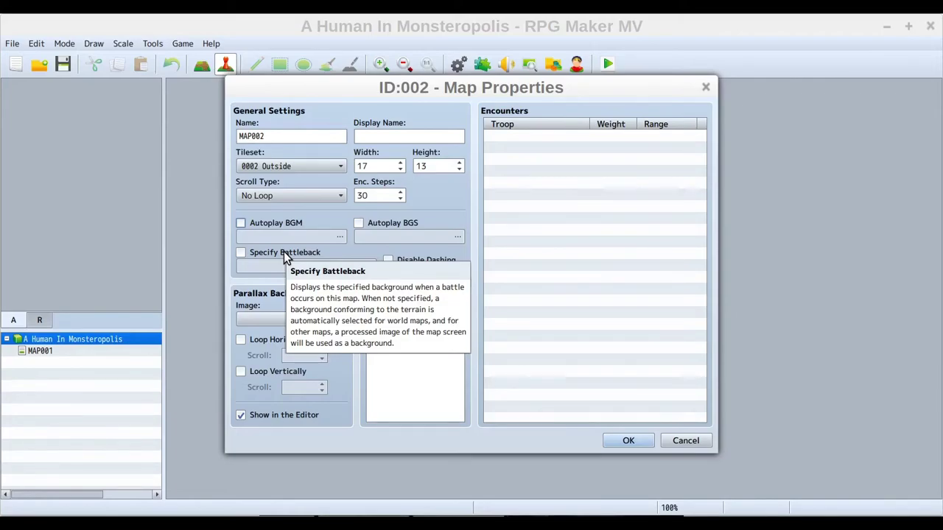
left_click(284, 252)
left_click(329, 265)
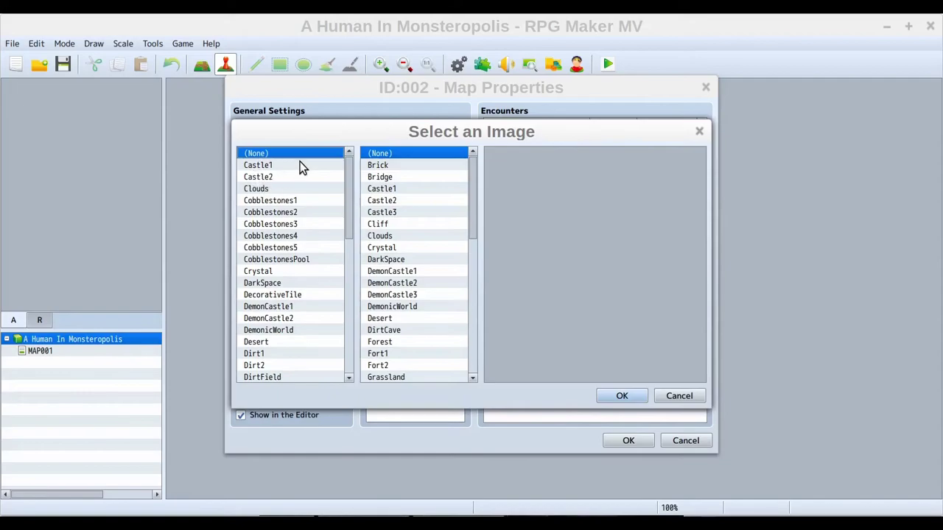
left_click(280, 168)
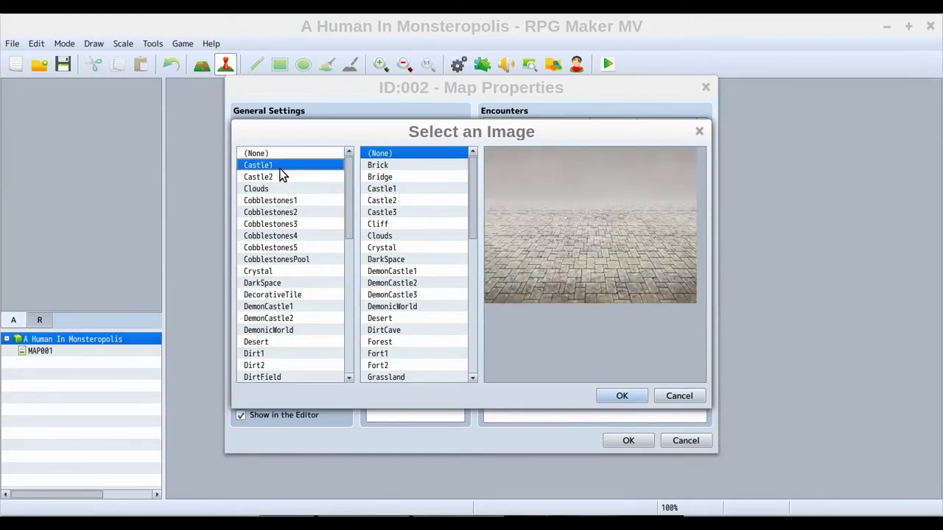
left_click(279, 185)
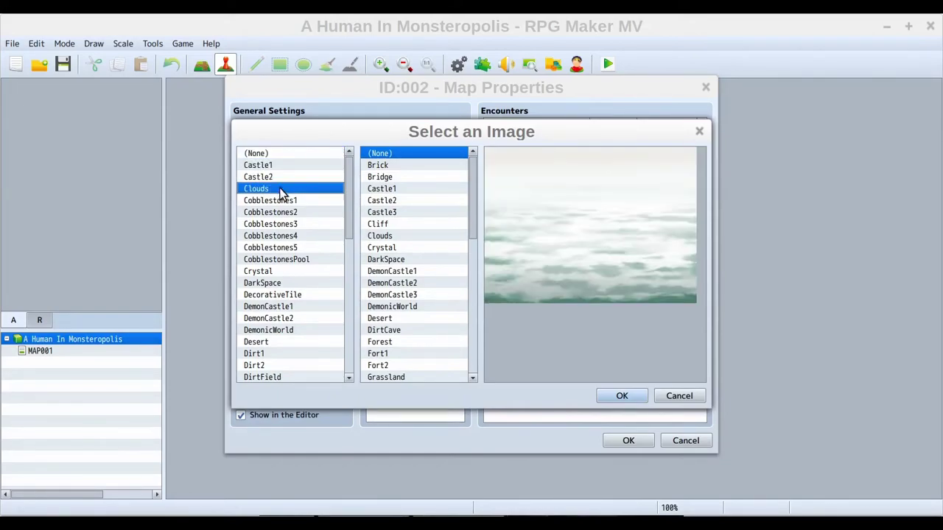
left_click(280, 202)
left_click(285, 236)
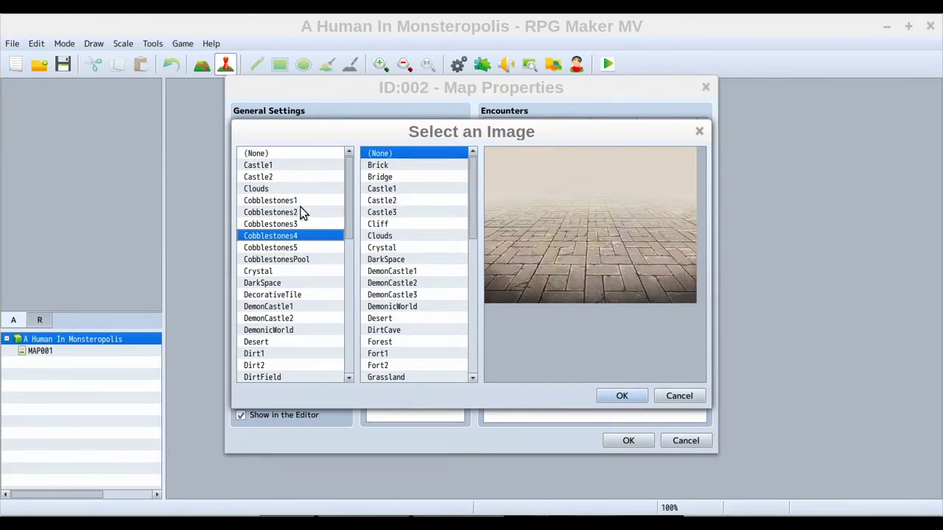
Step: Preview the Castle2, Castle3, Castle1, Bridge and Crystal backdrops combined with the Cobblestones4 ground
left_click(392, 204)
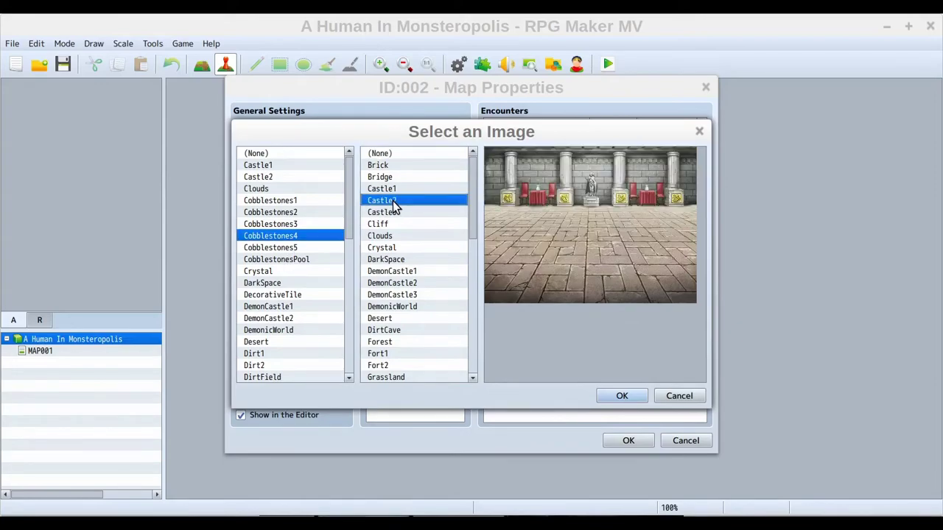
left_click(395, 214)
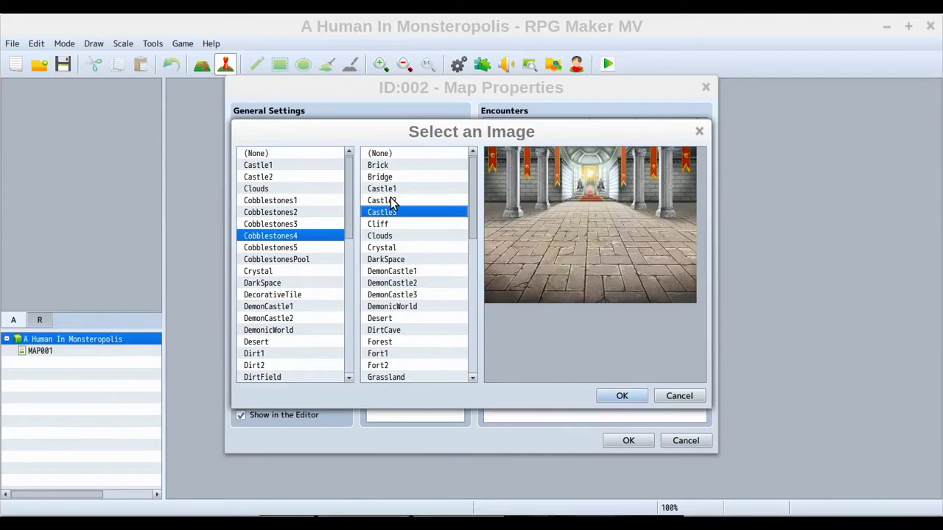
left_click(390, 202)
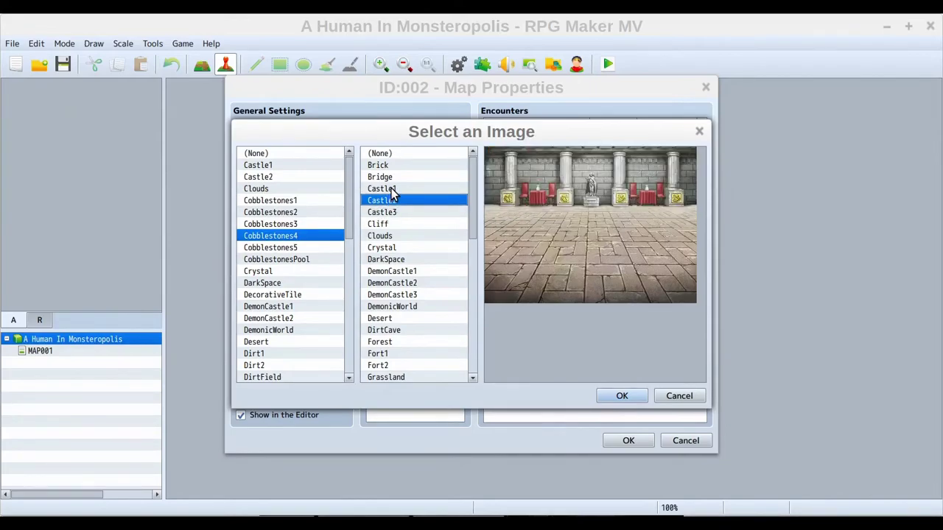
left_click(390, 189)
left_click(385, 177)
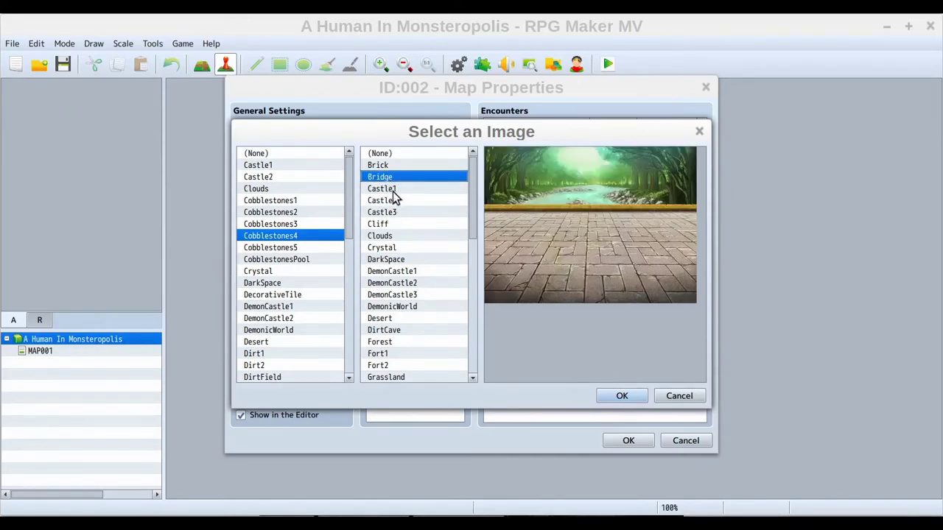
left_click(412, 247)
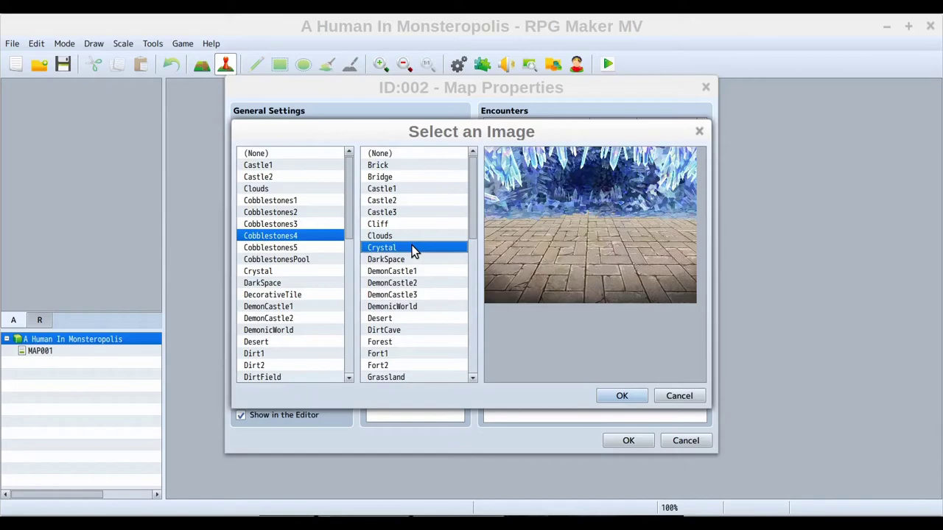
Step: Compare the DemonCastle2, DemonicWorld, DemonCastle1, DarkSpace, Castle1 and Brick backdrops over the same ground image
left_click(398, 285)
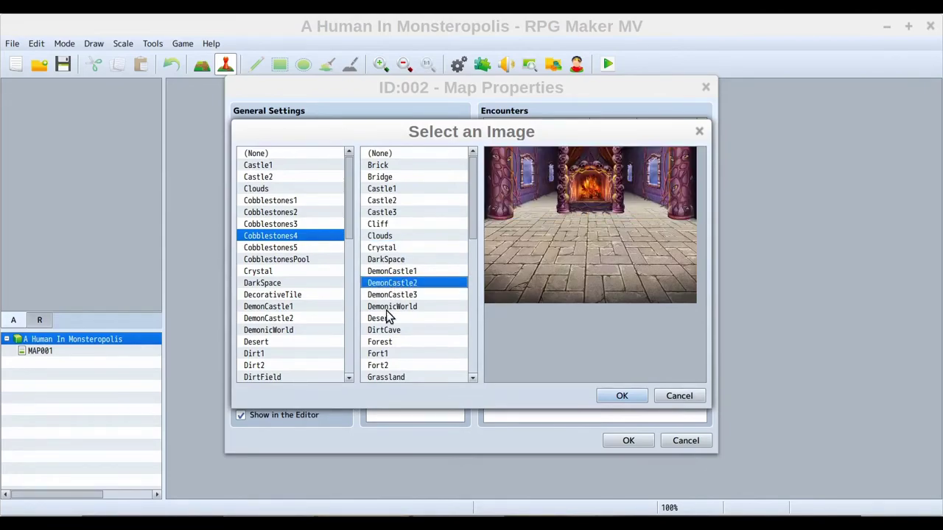
left_click(388, 308)
left_click(388, 286)
left_click(389, 272)
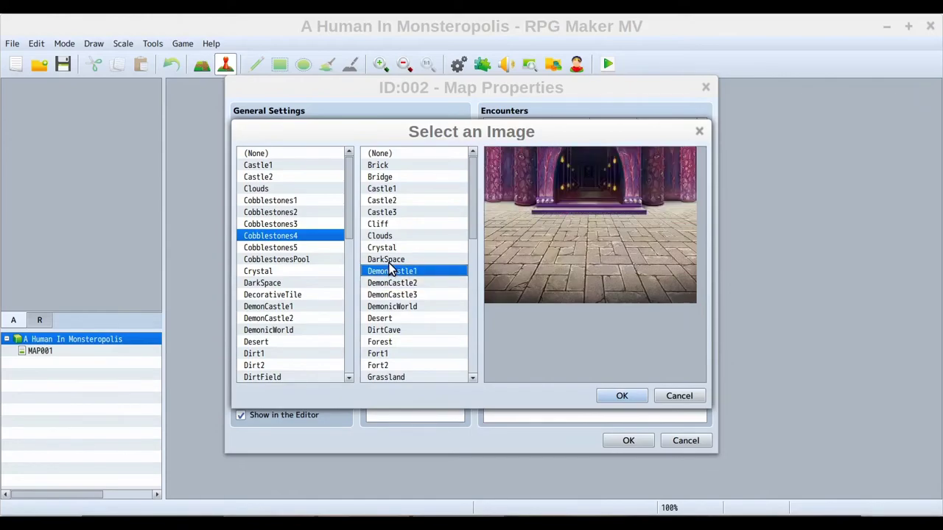
left_click(388, 263)
left_click(386, 188)
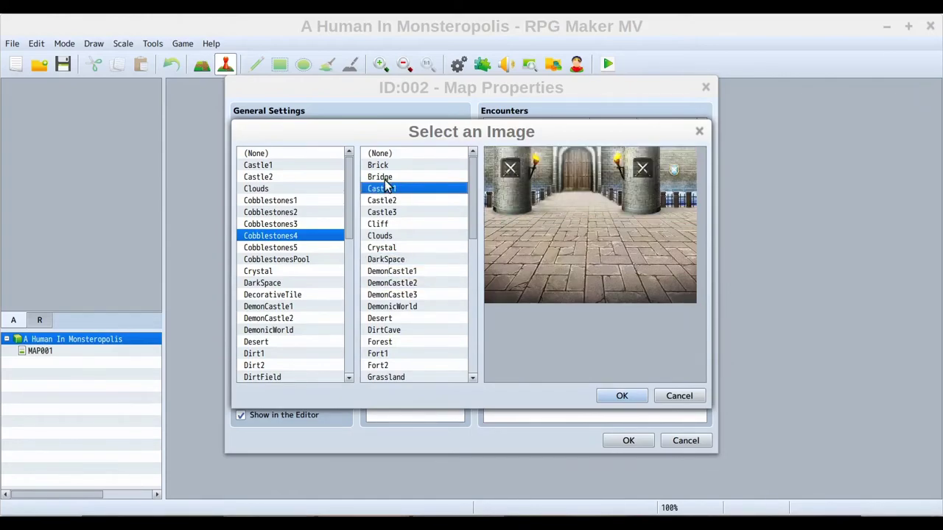
left_click(383, 167)
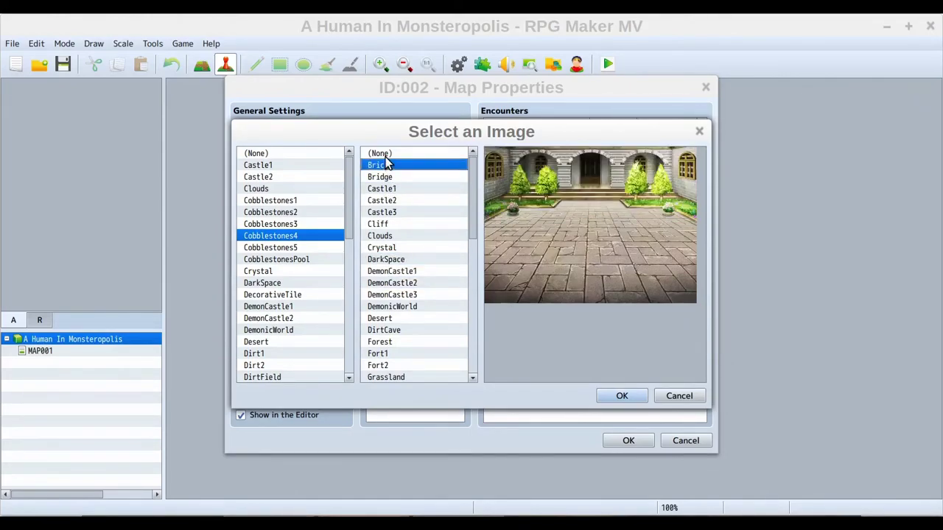
Step: Return both battleback image choices to (None), cancel the image selection, and disable Specify Battleback
left_click(382, 154)
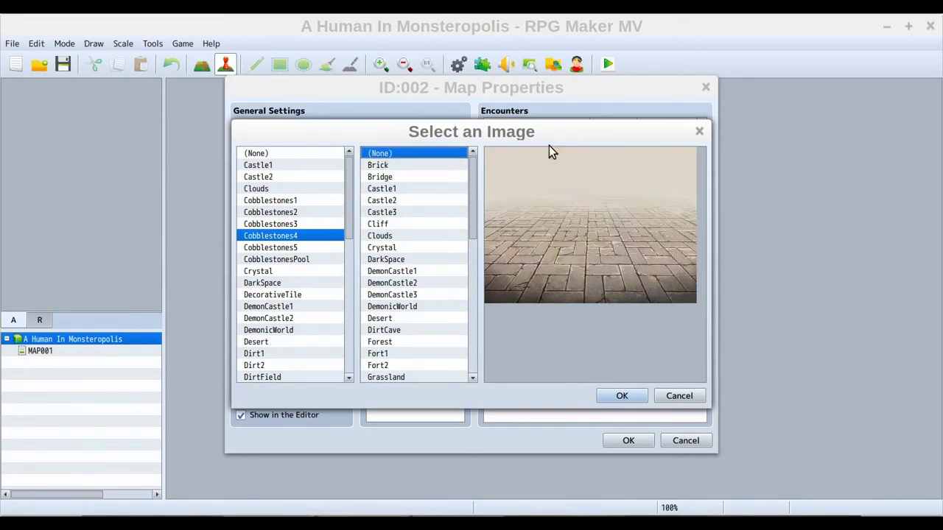
left_click(258, 153)
left_click(394, 177)
left_click(398, 215)
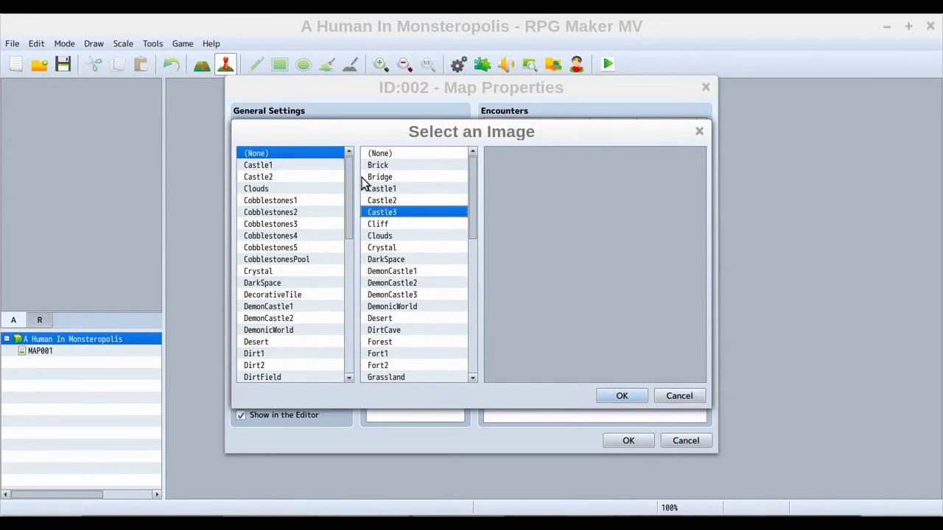
left_click(380, 154)
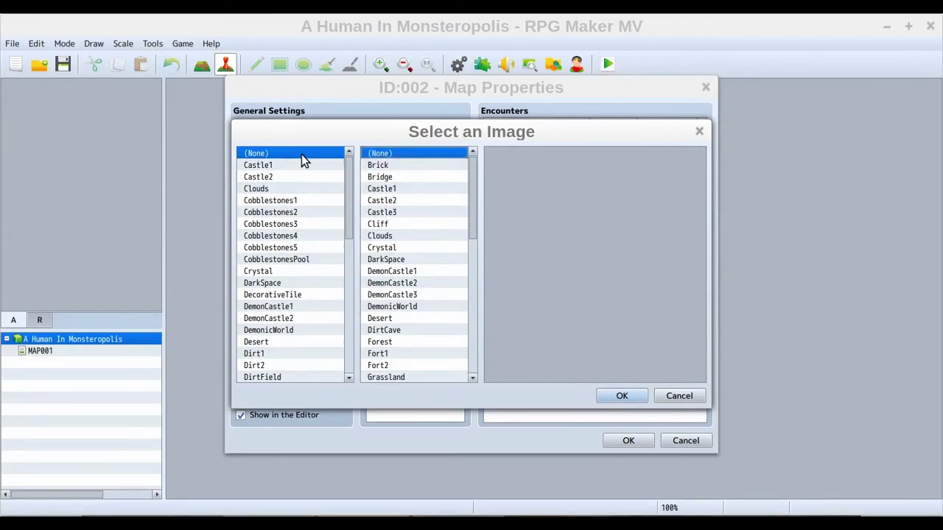
left_click(664, 395)
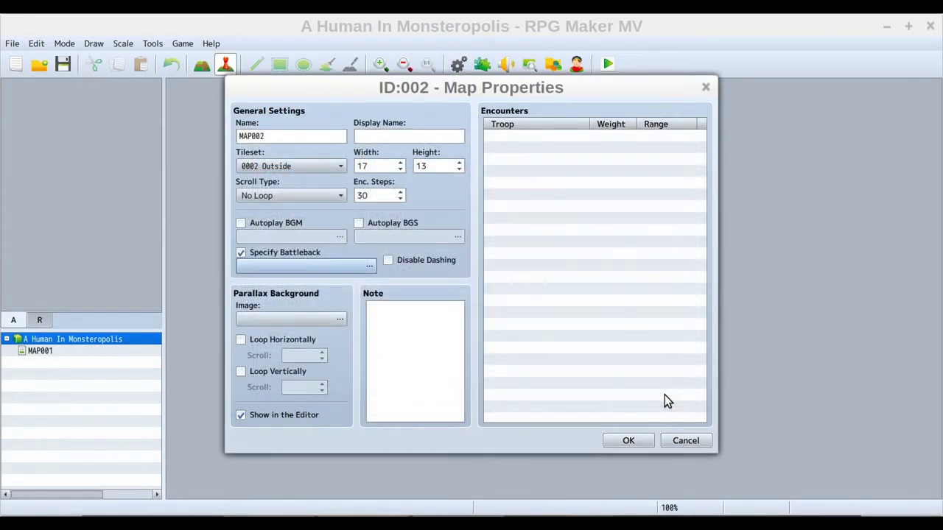
left_click(277, 254)
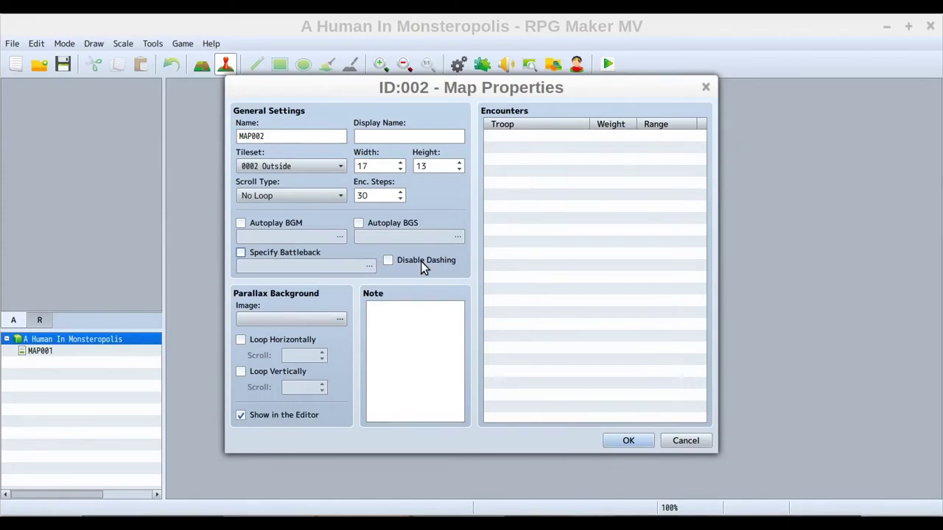
Step: Preview parallax background images including BlueSky, CloudySky1, Mountains1, Mountains2 and Ocean1, and cancel without choosing one
mouse_move(421, 263)
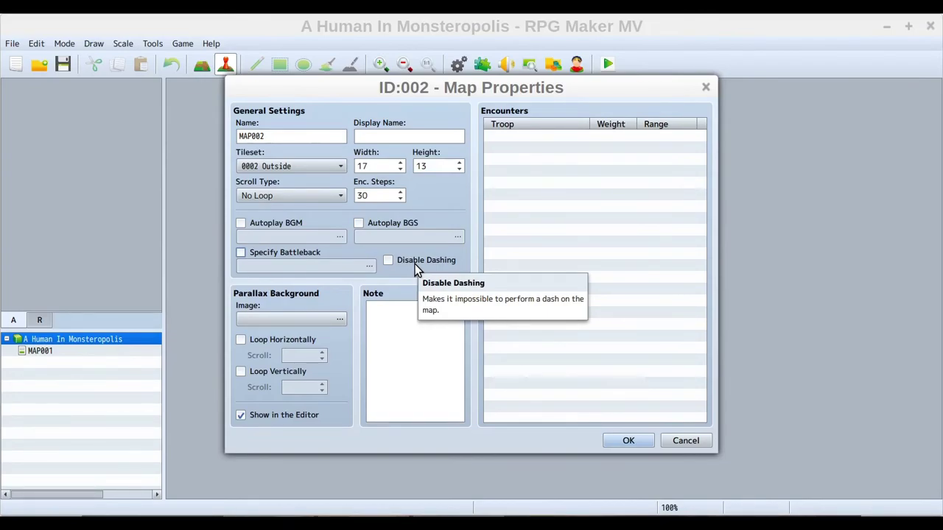
mouse_move(288, 291)
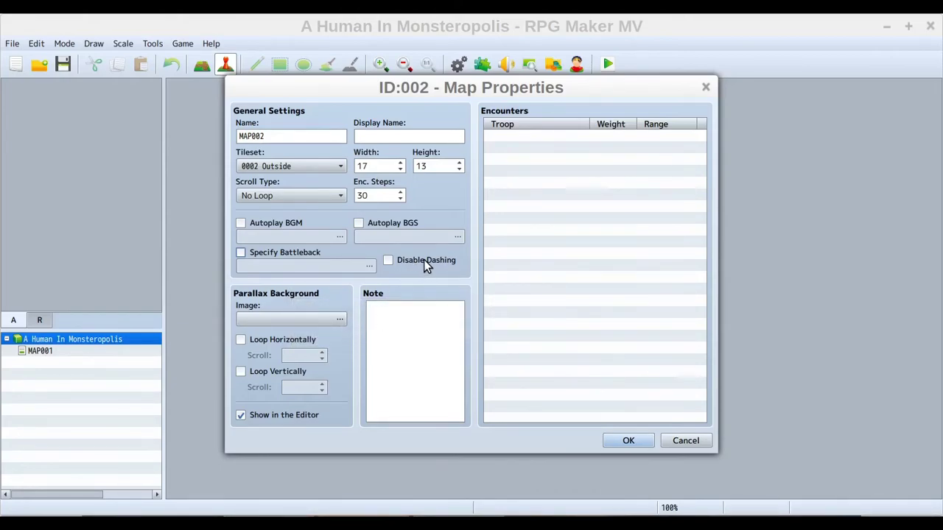
left_click(333, 321)
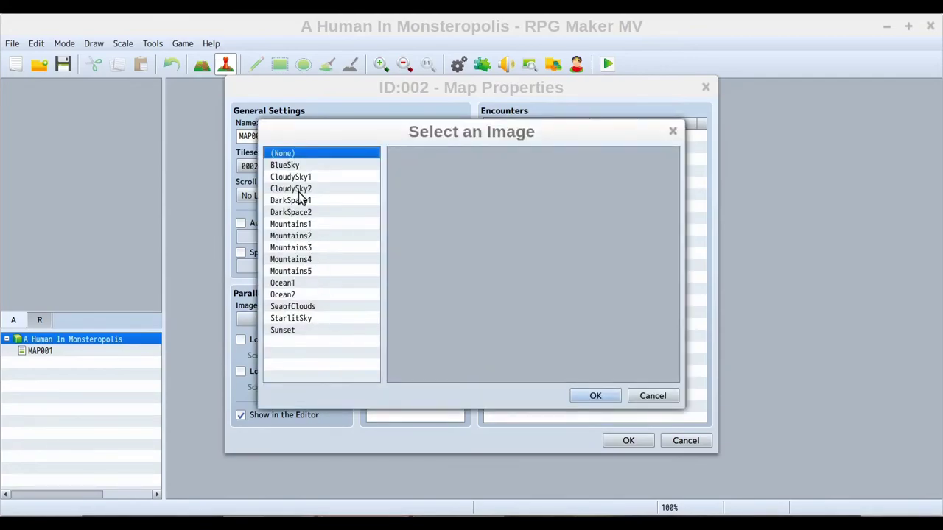
left_click(286, 166)
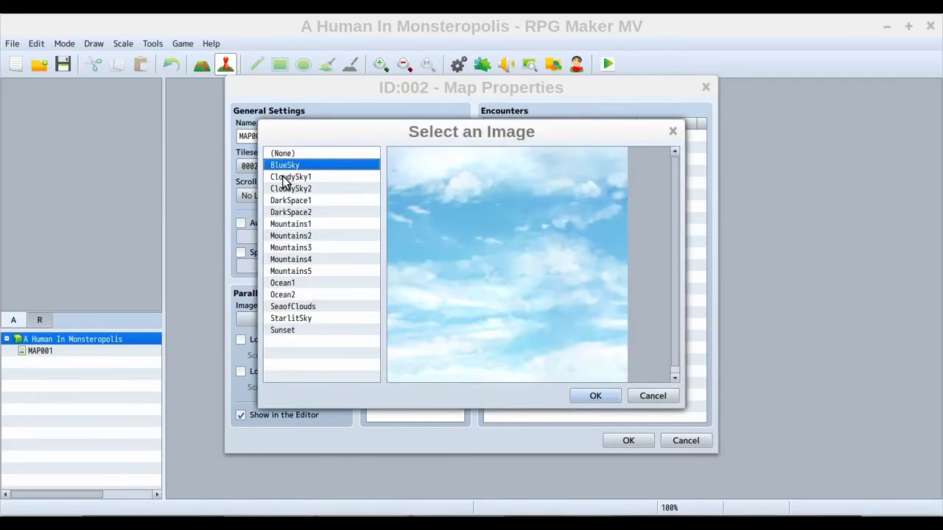
left_click(287, 178)
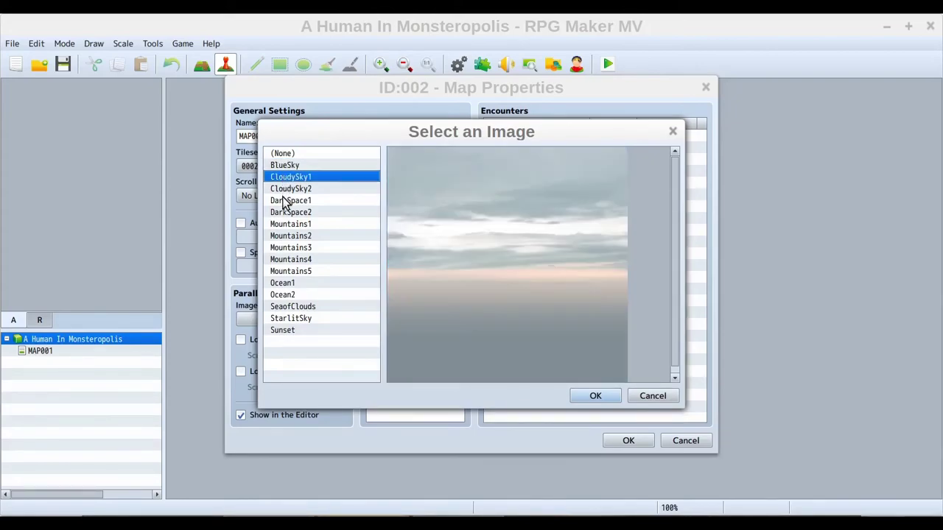
left_click(293, 236)
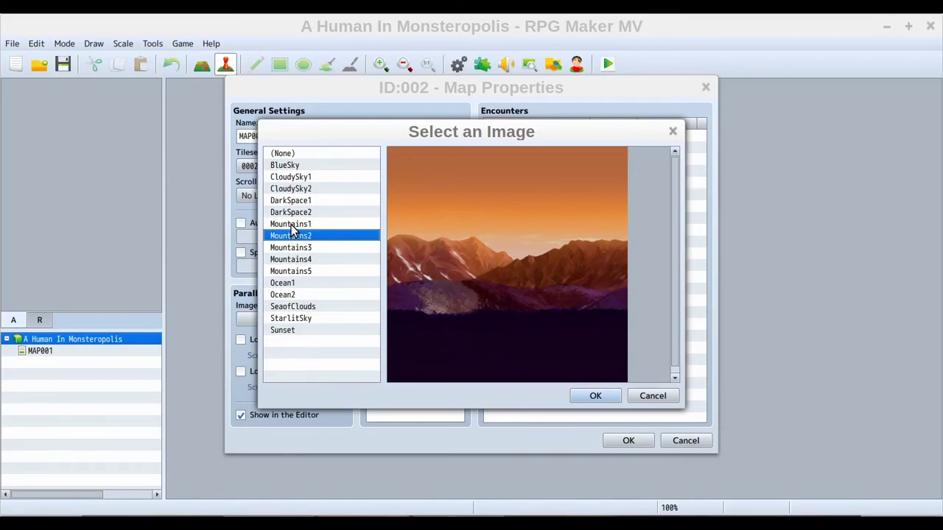
left_click(294, 224)
left_click(284, 167)
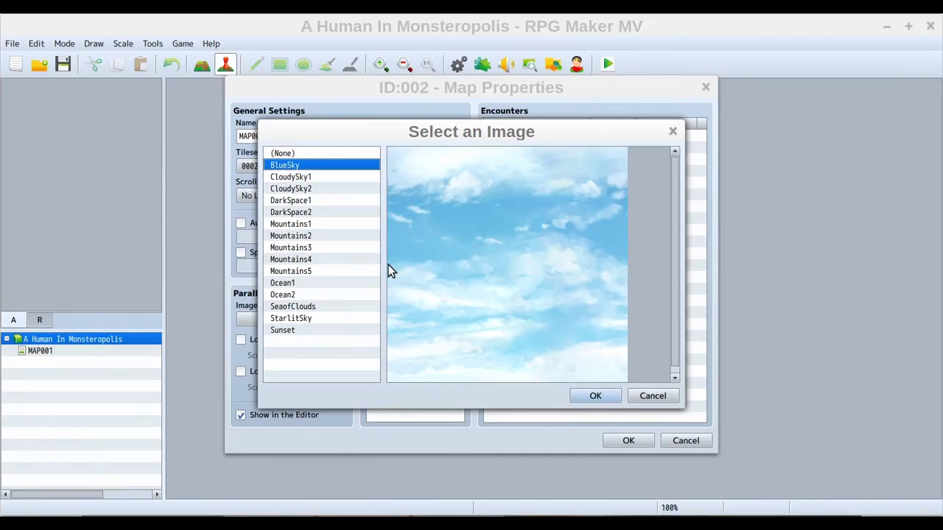
left_click(300, 224)
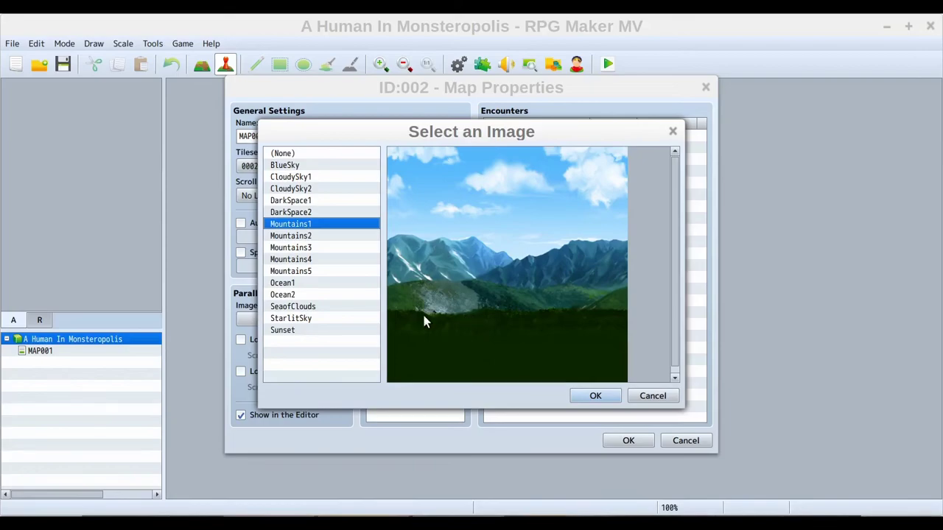
left_click(295, 283)
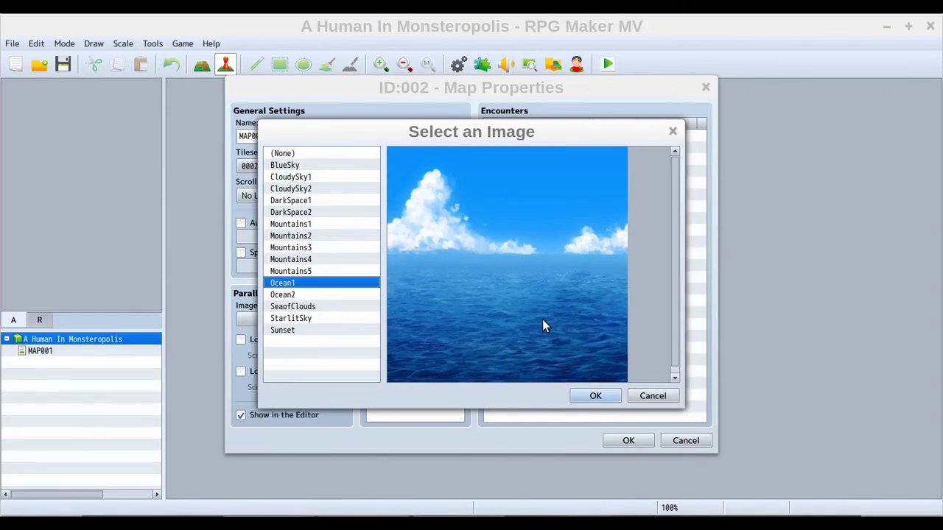
left_click(652, 396)
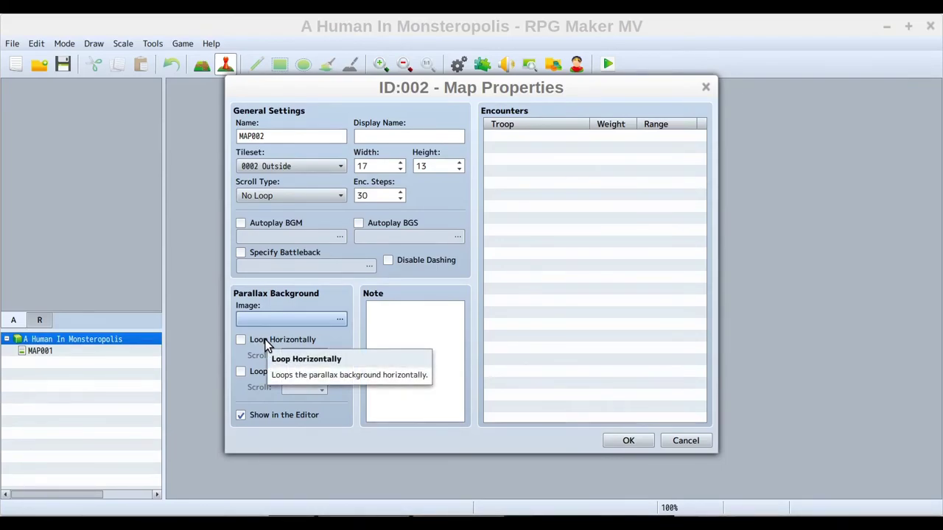
Step: Preview the Mountains4, SeaofClouds, DarkSpace1, DarkSpace2, CloudySky1, BlueSky and StarlitSky parallax images, and cancel without choosing one
double_click(273, 318)
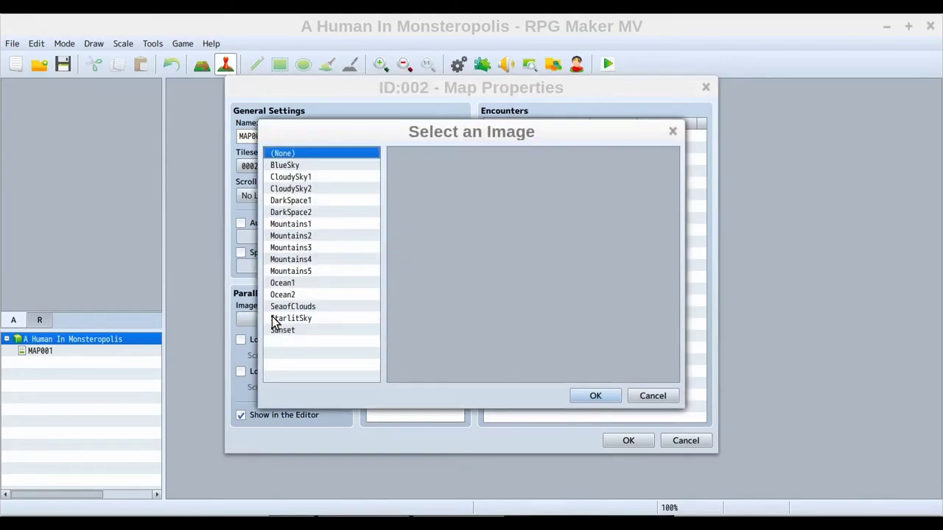
left_click(302, 261)
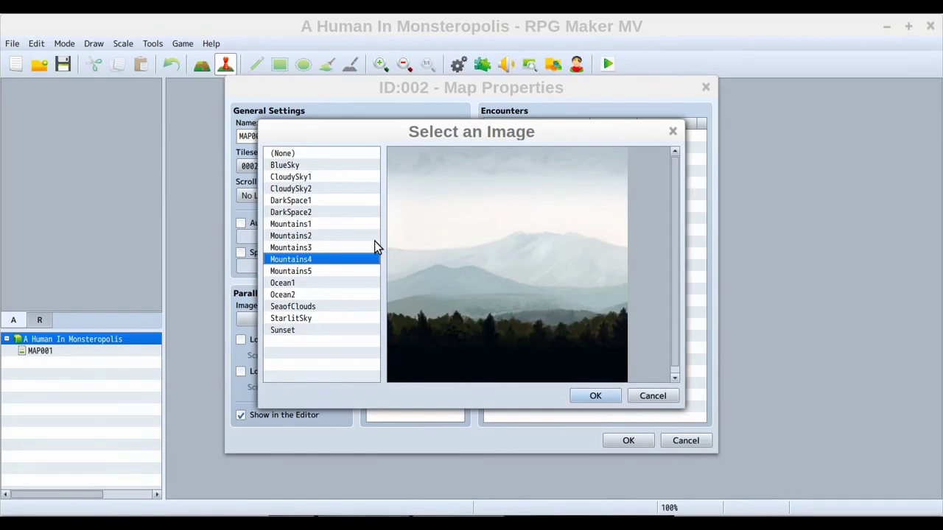
left_click(304, 309)
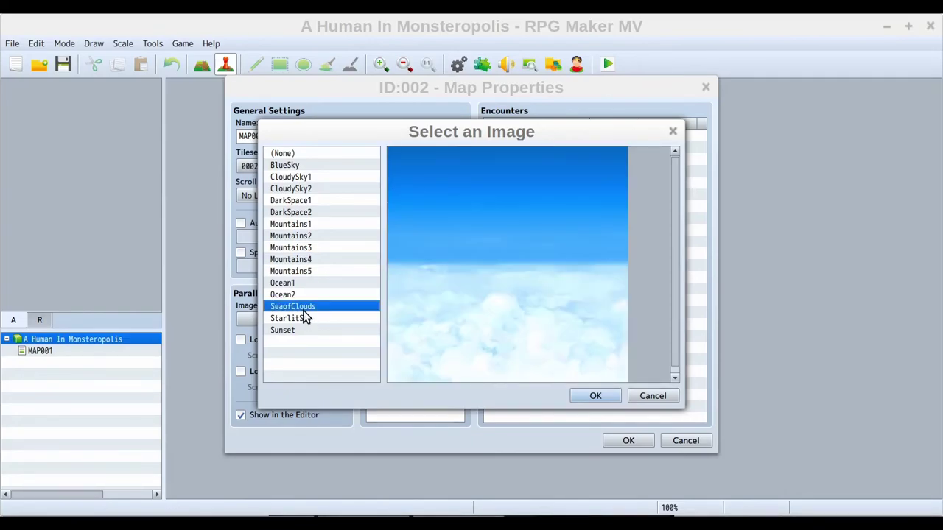
left_click(288, 198)
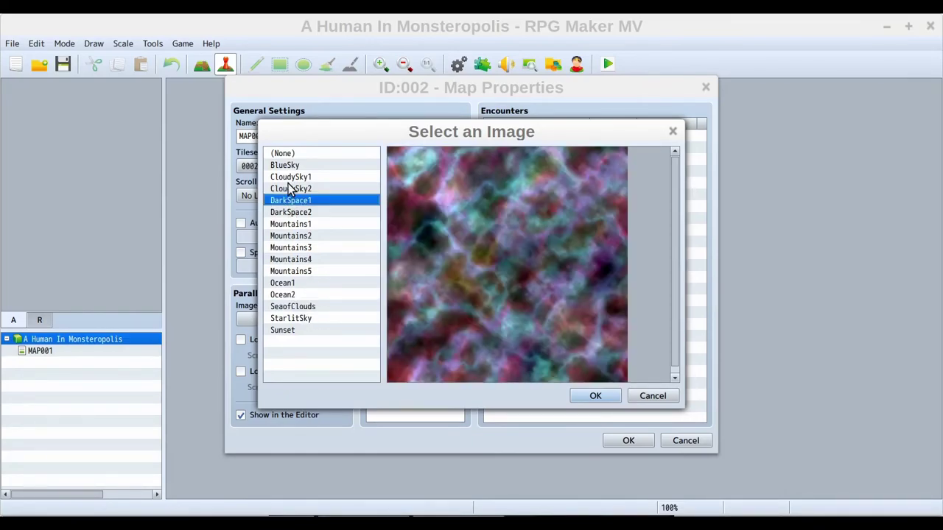
left_click(302, 212)
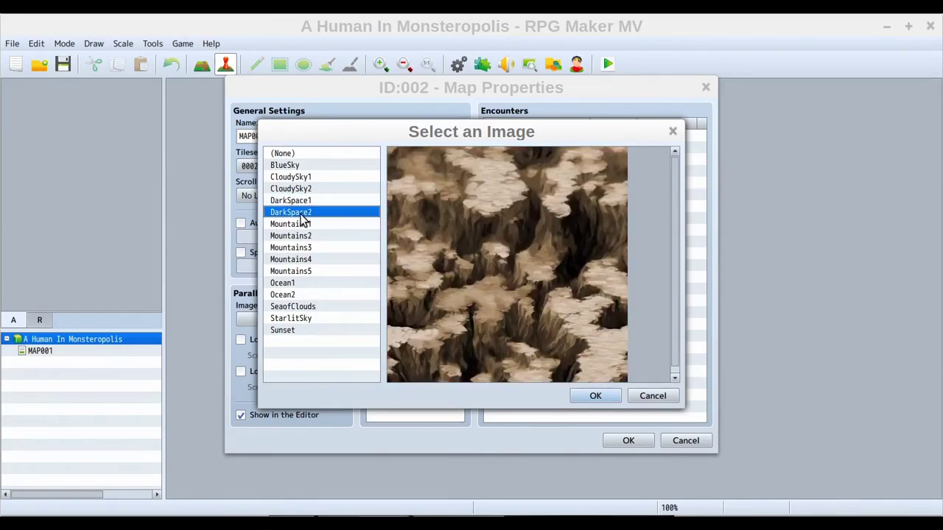
left_click(297, 178)
left_click(293, 166)
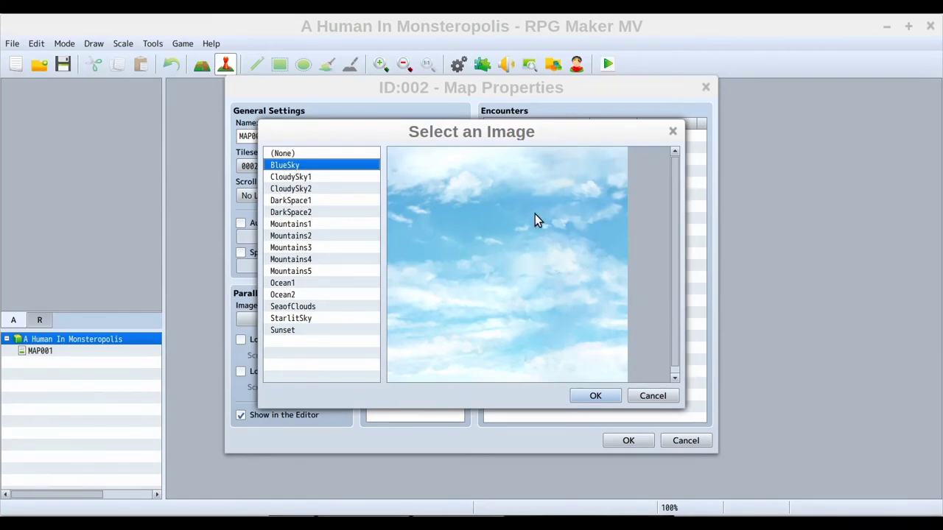
left_click(292, 320)
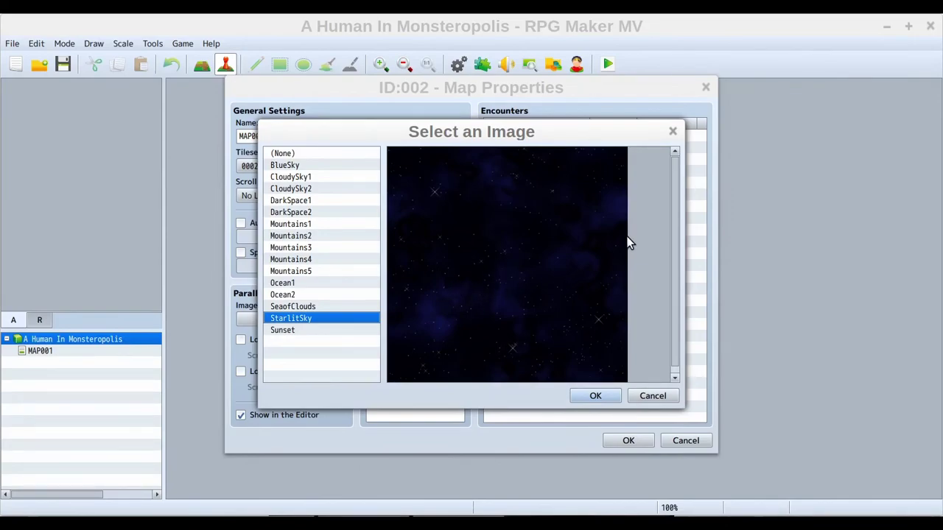
left_click(636, 397)
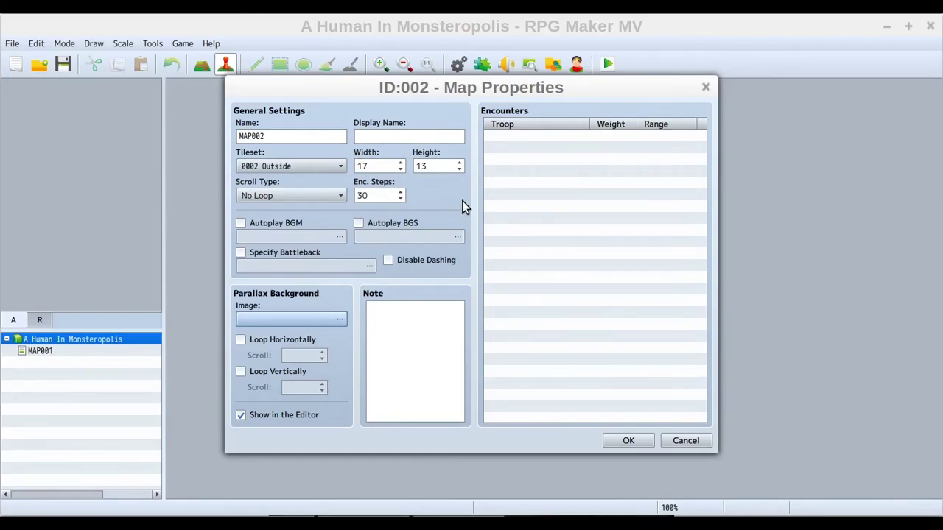
Step: Start a new random encounter for the map and review the available troops, keeping 0001 Bat*2 selected
right_click(527, 136)
left_click(564, 88)
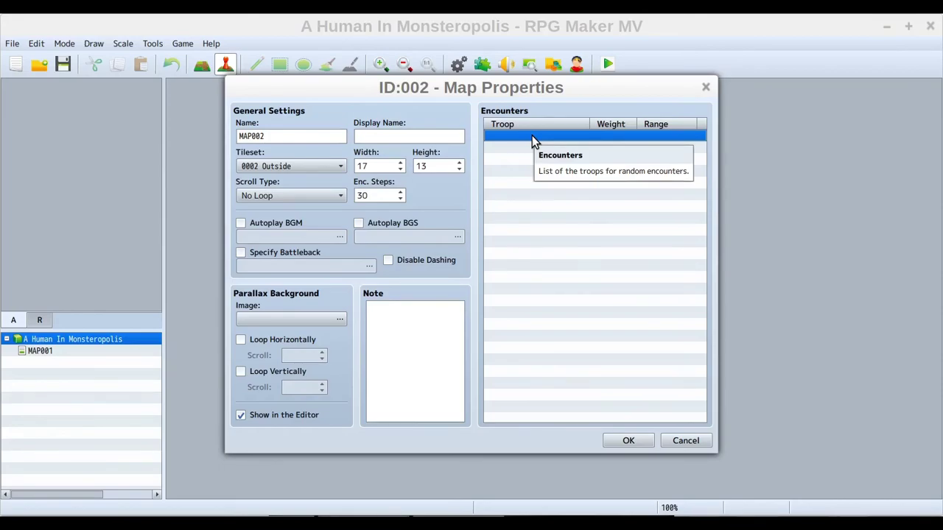
right_click(533, 140)
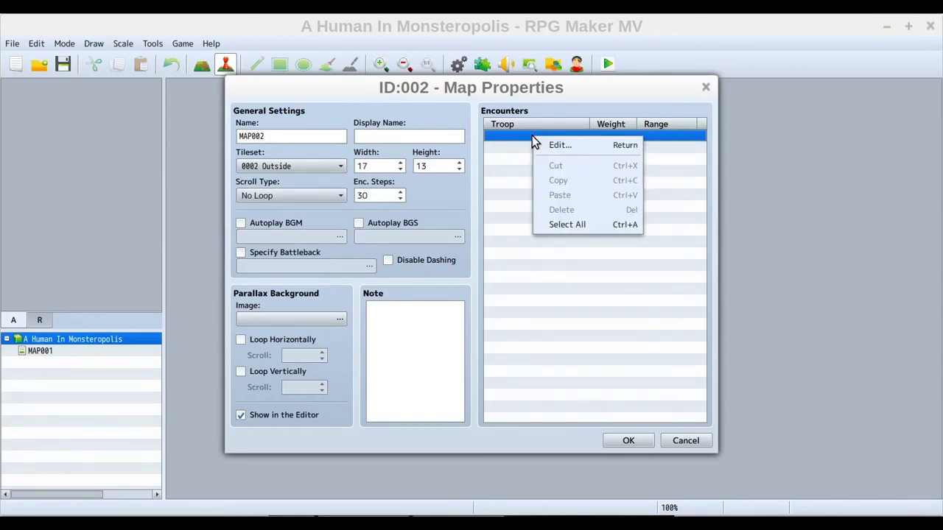
left_click(559, 147)
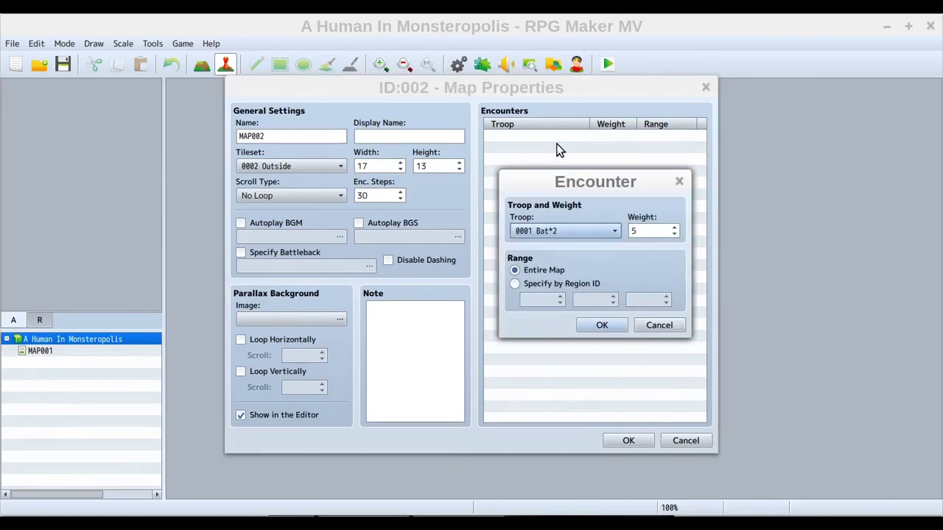
left_click(615, 230)
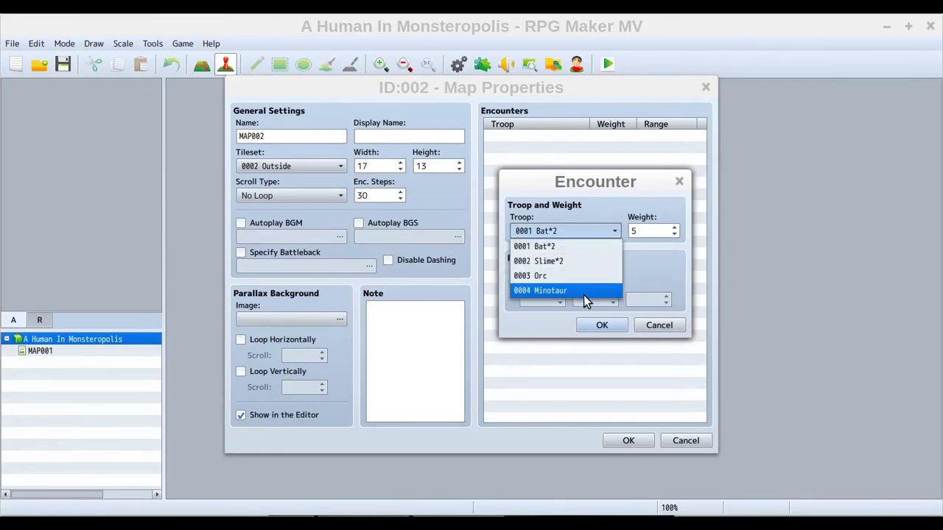
left_click(601, 247)
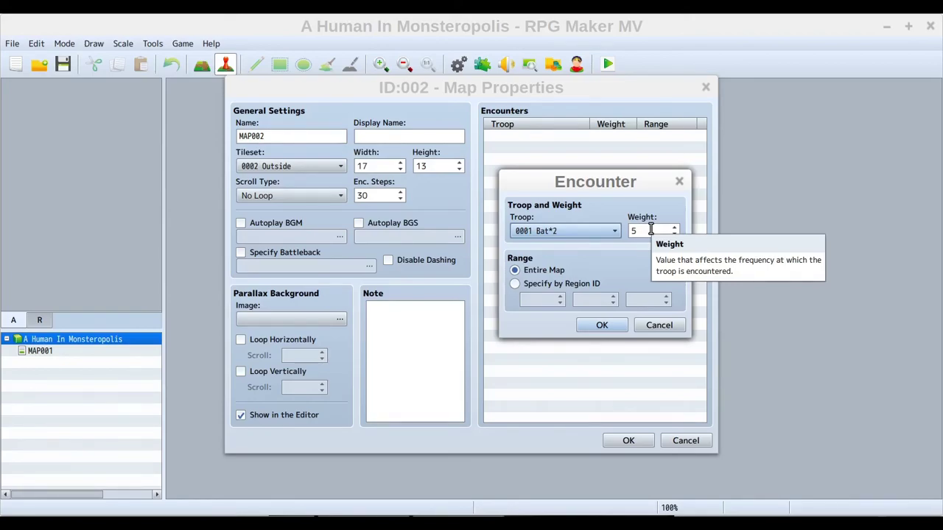
Step: Try raising the Bat*2 encounter's weight and lowering it to 0, and set it back to 5
left_click(675, 228)
left_click(674, 228)
left_click(675, 228)
left_click(676, 229)
left_click(676, 229)
left_click(676, 229)
left_click(676, 229)
left_click(676, 229)
left_click(676, 229)
left_click(676, 229)
left_click(676, 229)
left_click(674, 229)
left_click(674, 229)
left_click(675, 229)
left_click(675, 229)
left_click(674, 229)
left_click(674, 229)
left_click(674, 234)
left_click(675, 234)
left_click(674, 234)
left_click(675, 234)
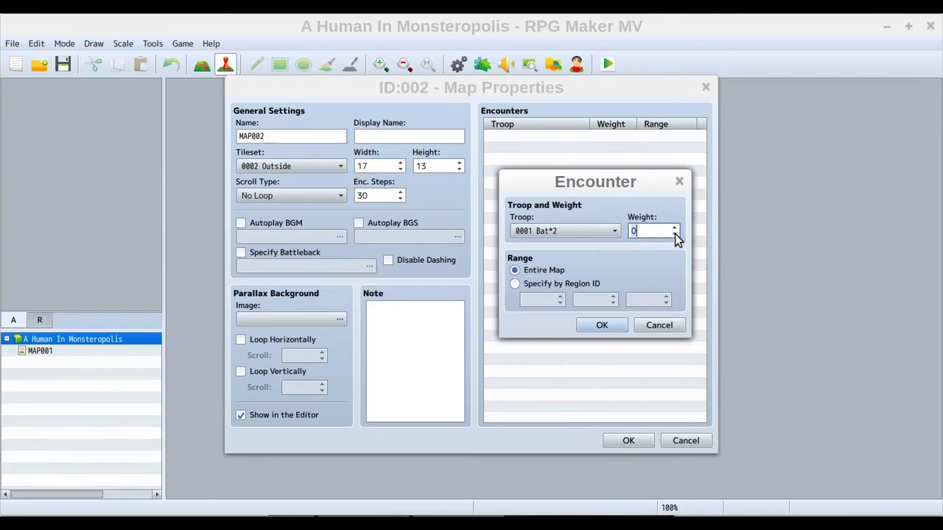
left_click(674, 229)
left_click(675, 229)
left_click(674, 229)
left_click(675, 229)
left_click(675, 229)
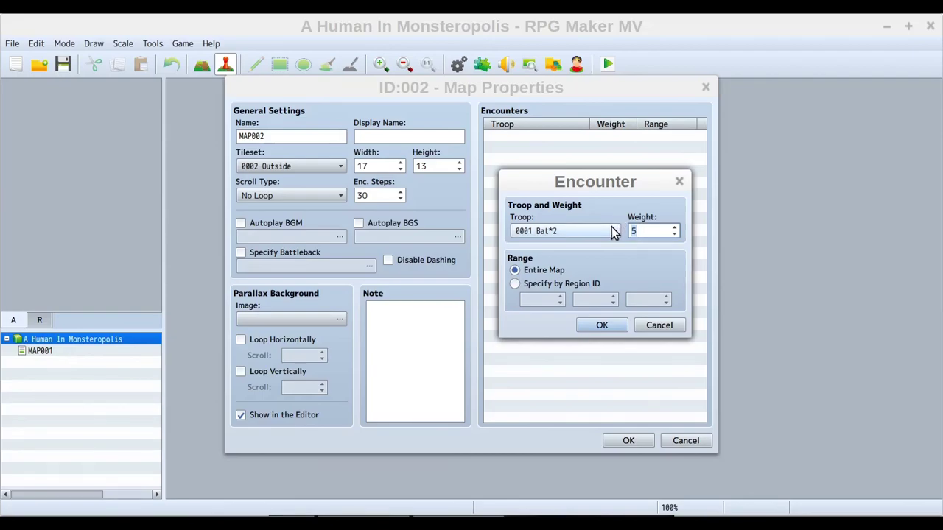
Step: Switch the encounter range between Specify by Region ID and Entire Map, and cancel the encounter without adding it
left_click(542, 286)
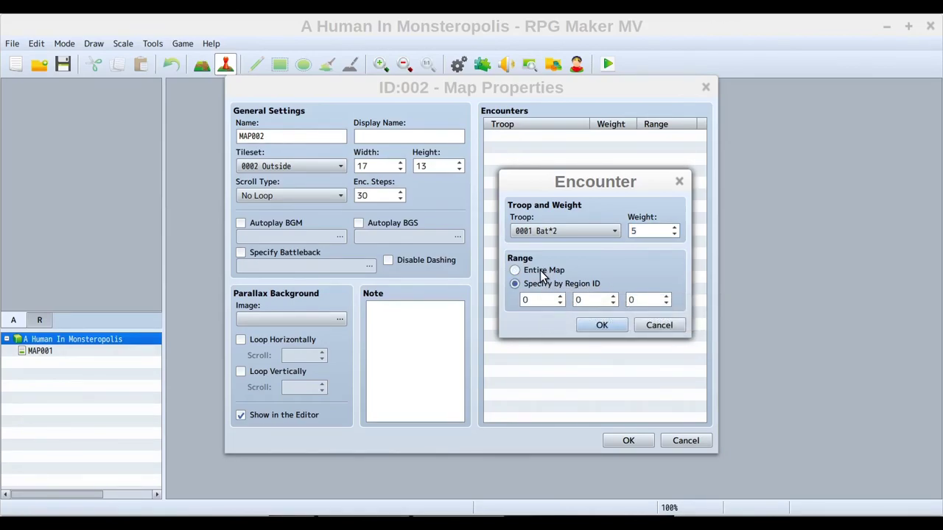
left_click(540, 270)
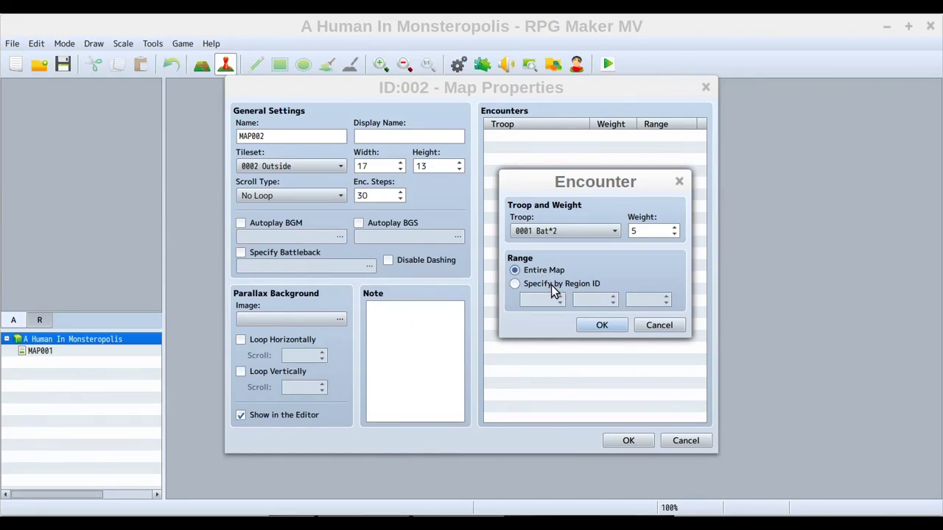
left_click(551, 285)
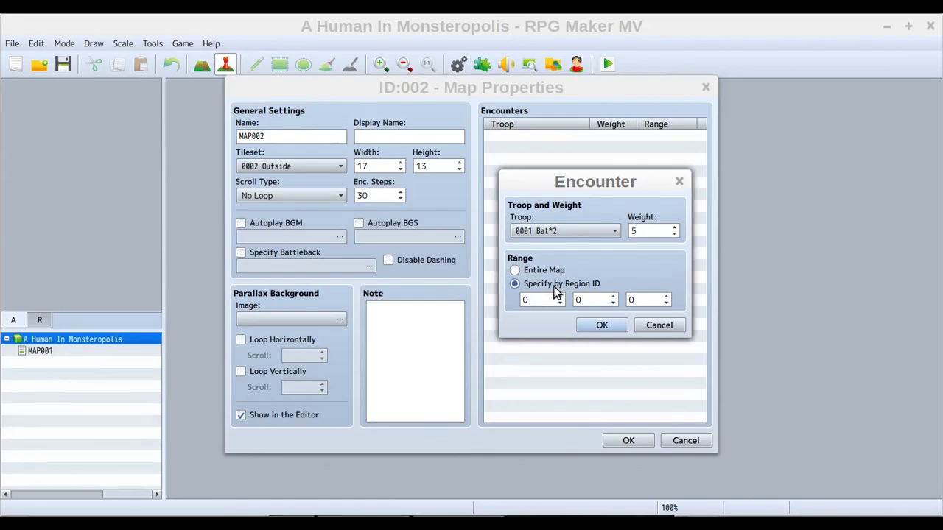
left_click(544, 270)
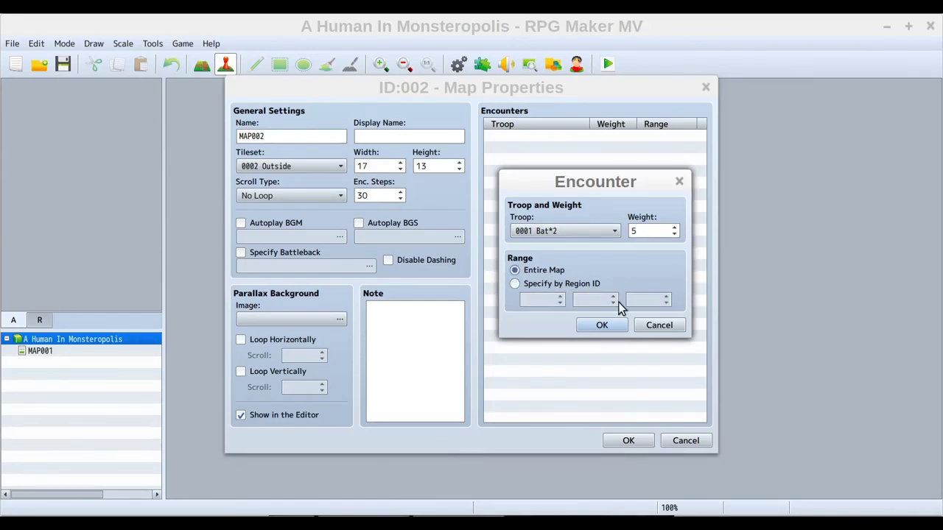
left_click(657, 327)
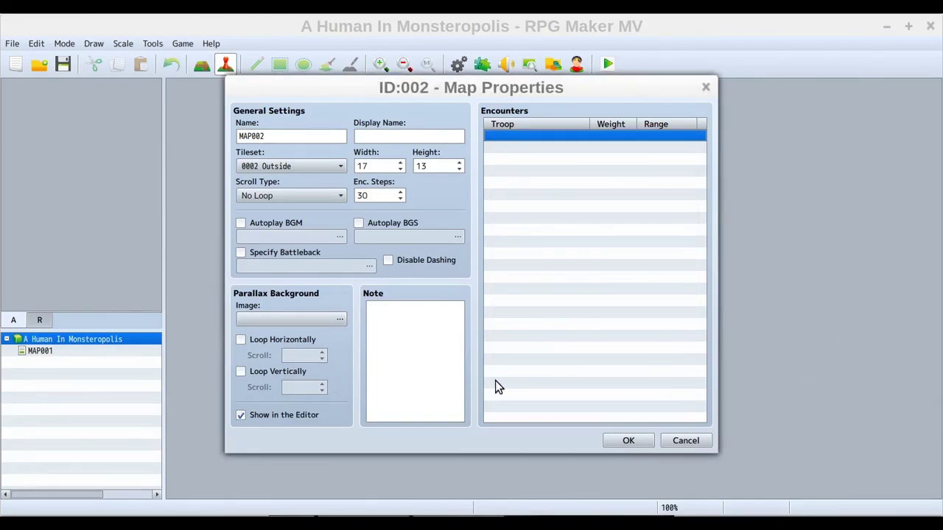